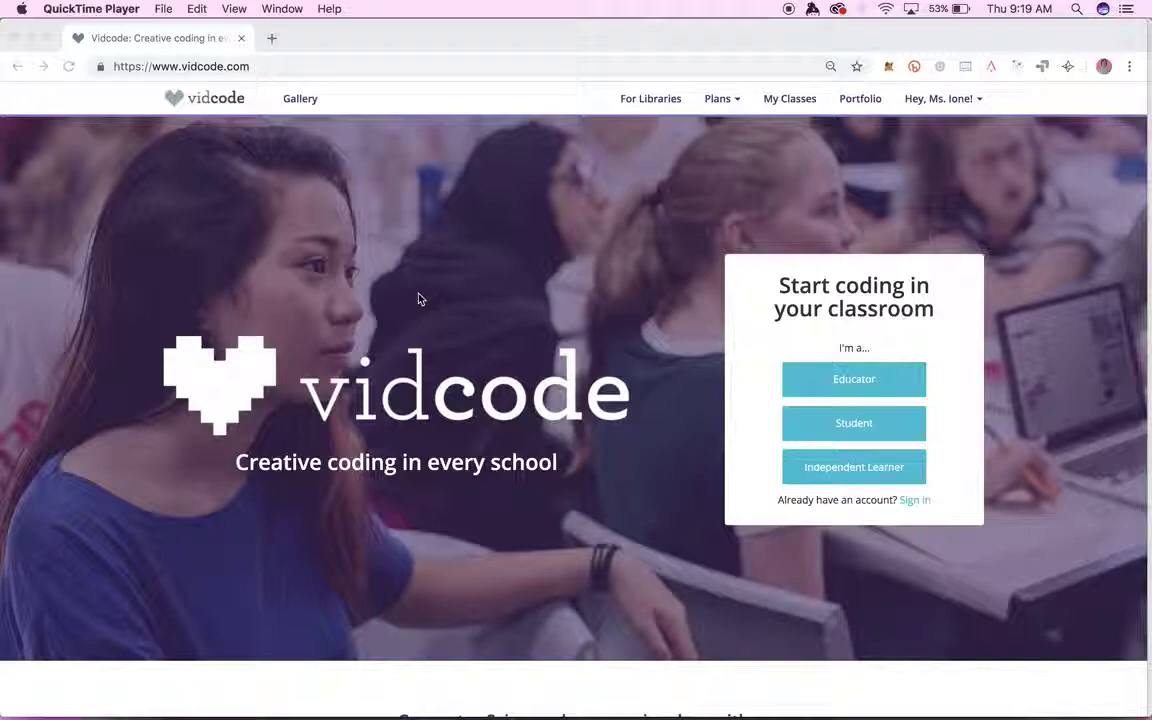
# Step: Open the list of the teacher's classes from the Vidcode home page
pyautogui.click(250, 66)
pyautogui.click(252, 66)
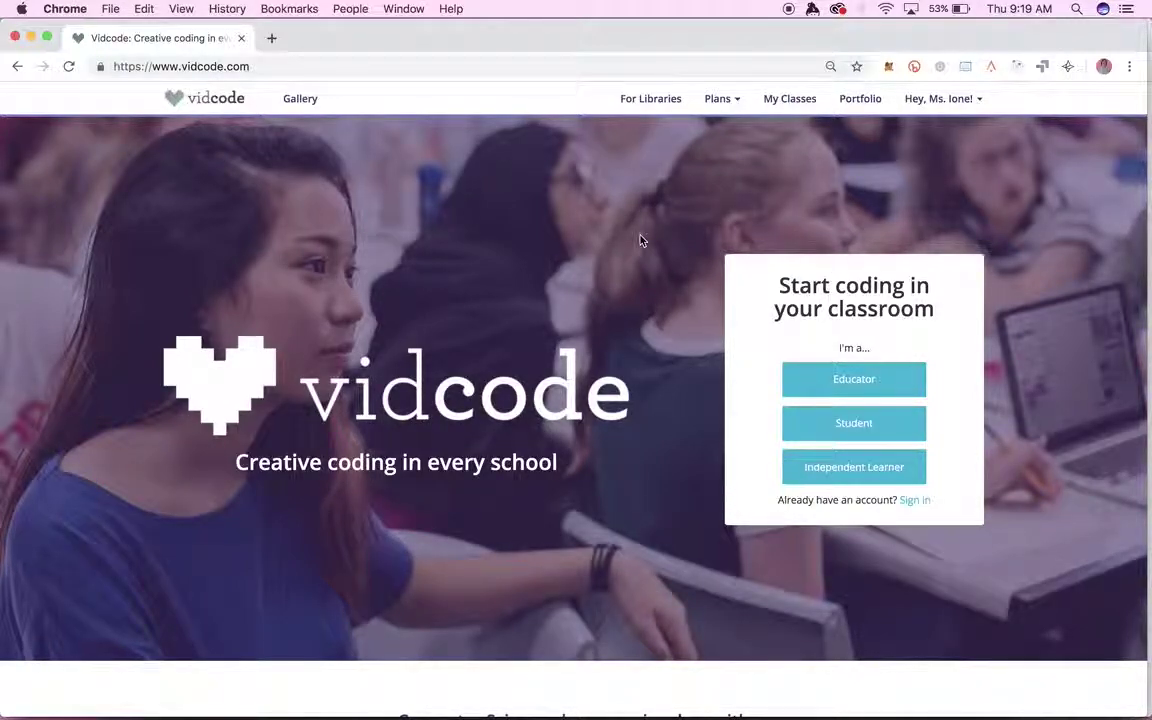
pyautogui.click(781, 104)
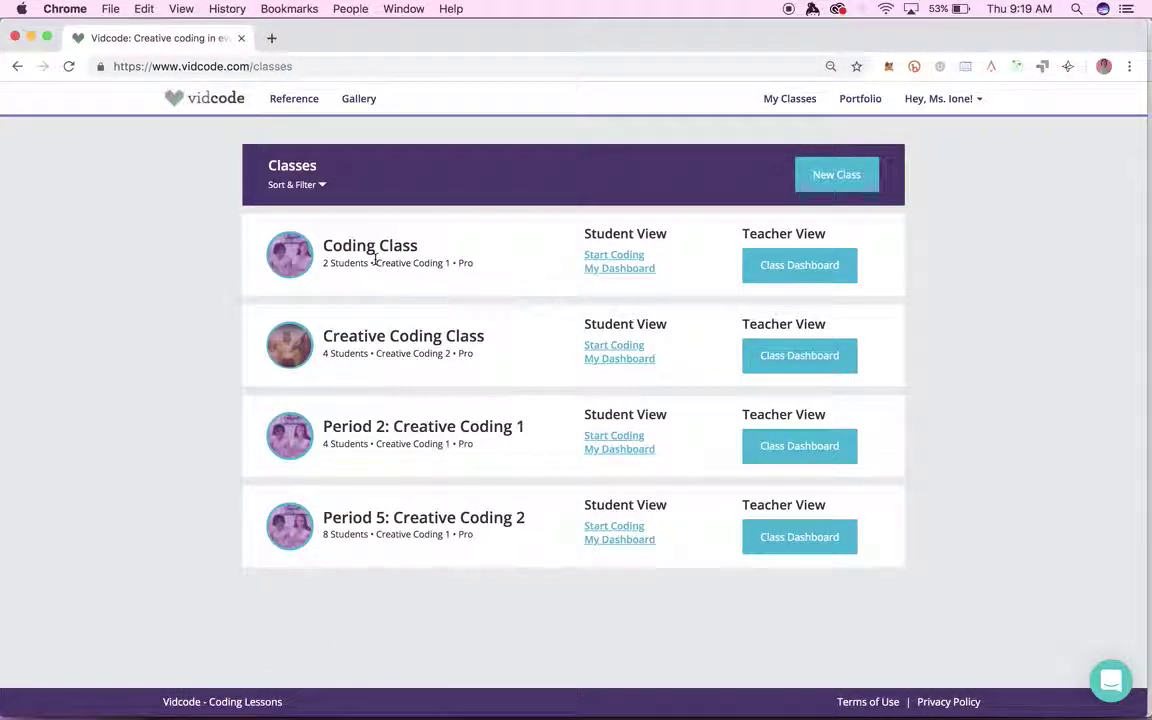
# Step: Open the teacher dashboard of Coding Class and copy the share URL for adding students
pyautogui.moveTo(324, 246); pyautogui.dragTo(494, 264)
pyautogui.click(494, 264)
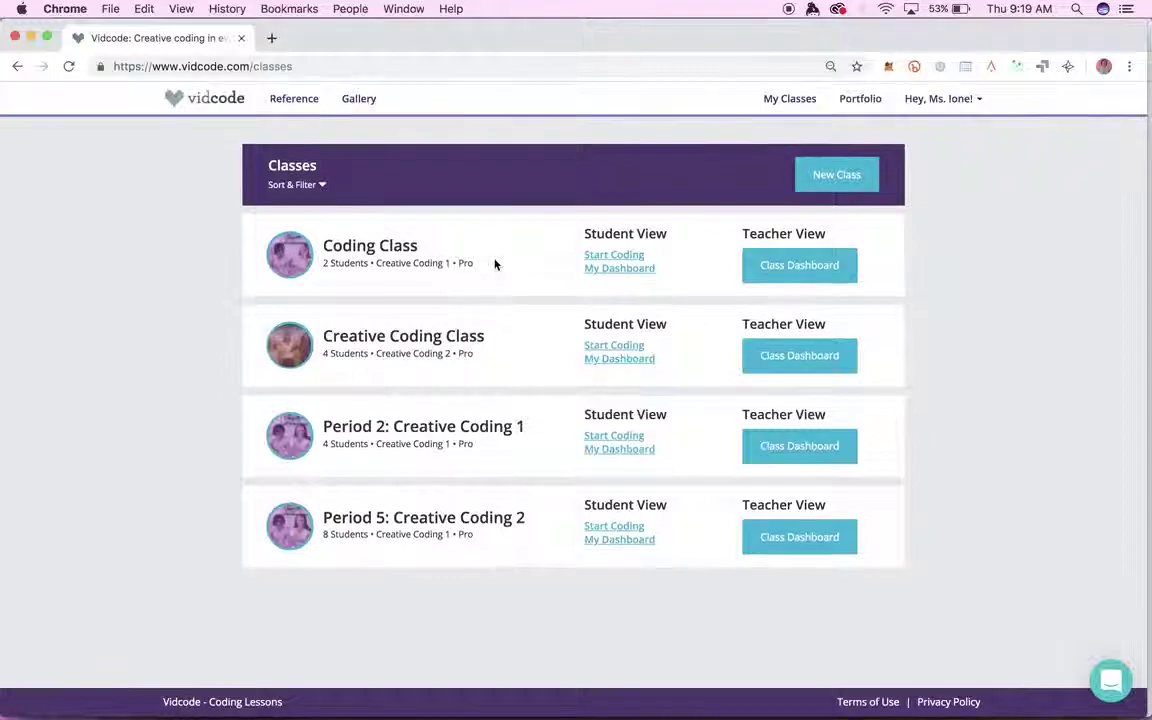
pyautogui.click(788, 268)
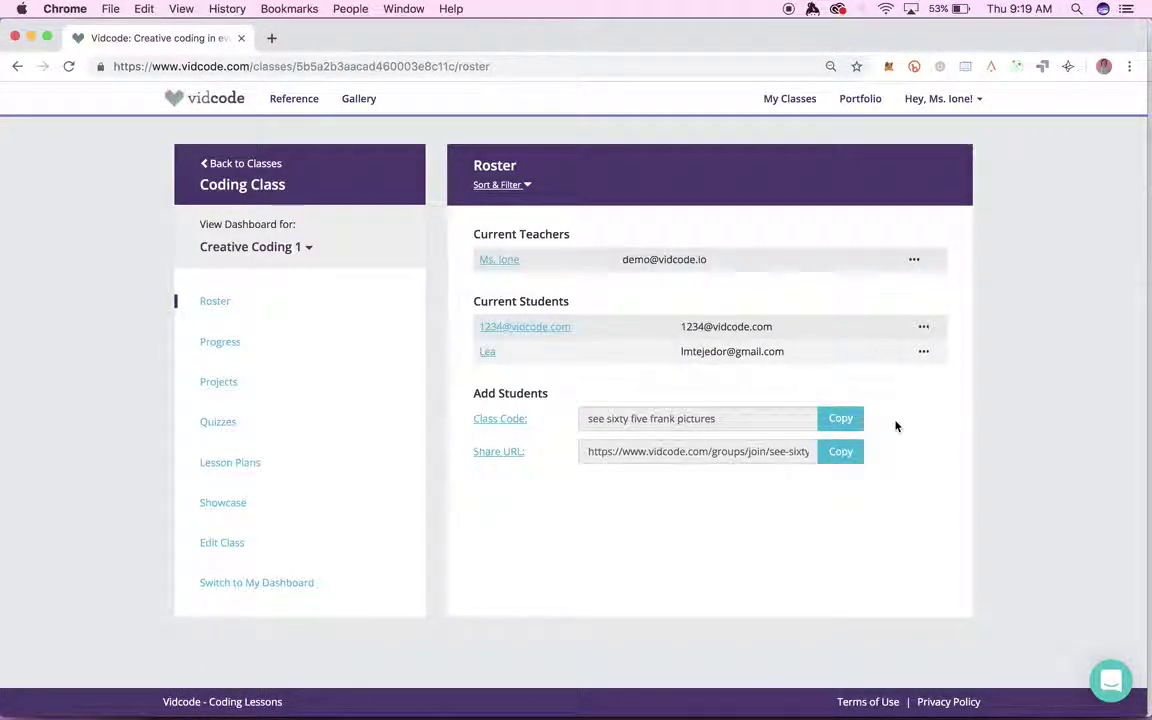
pyautogui.click(841, 452)
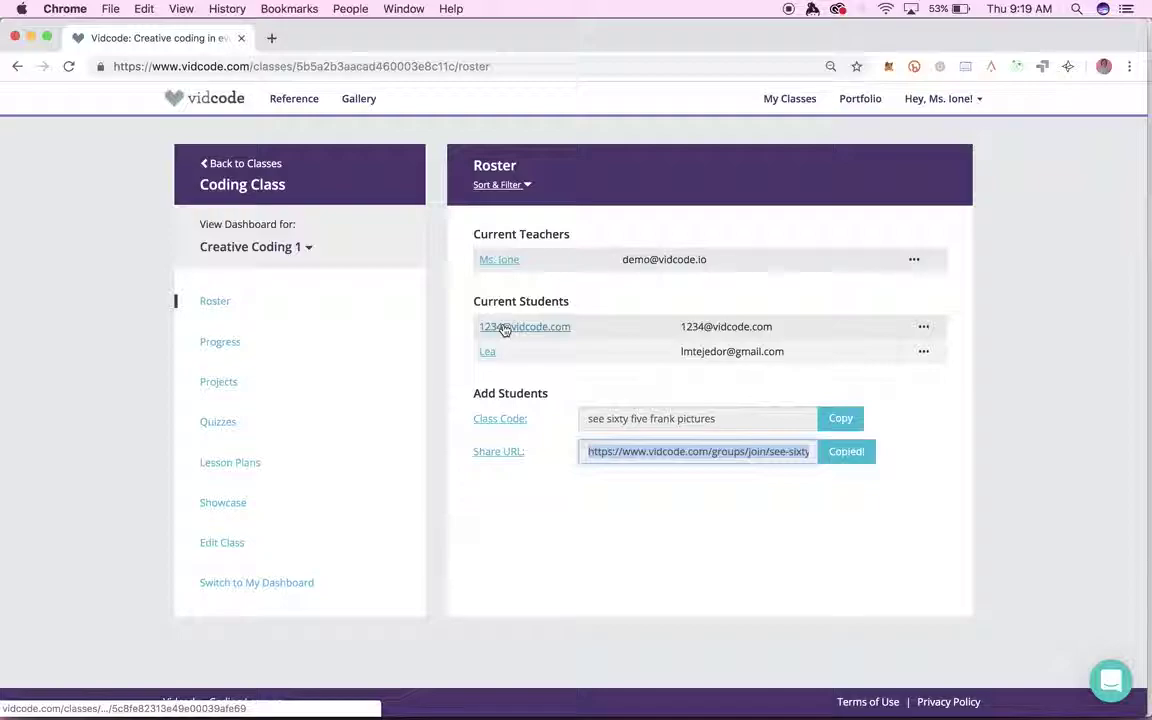
# Step: View the class's progress table, project gallery and quiz results for Creative Coding 1
pyautogui.click(221, 343)
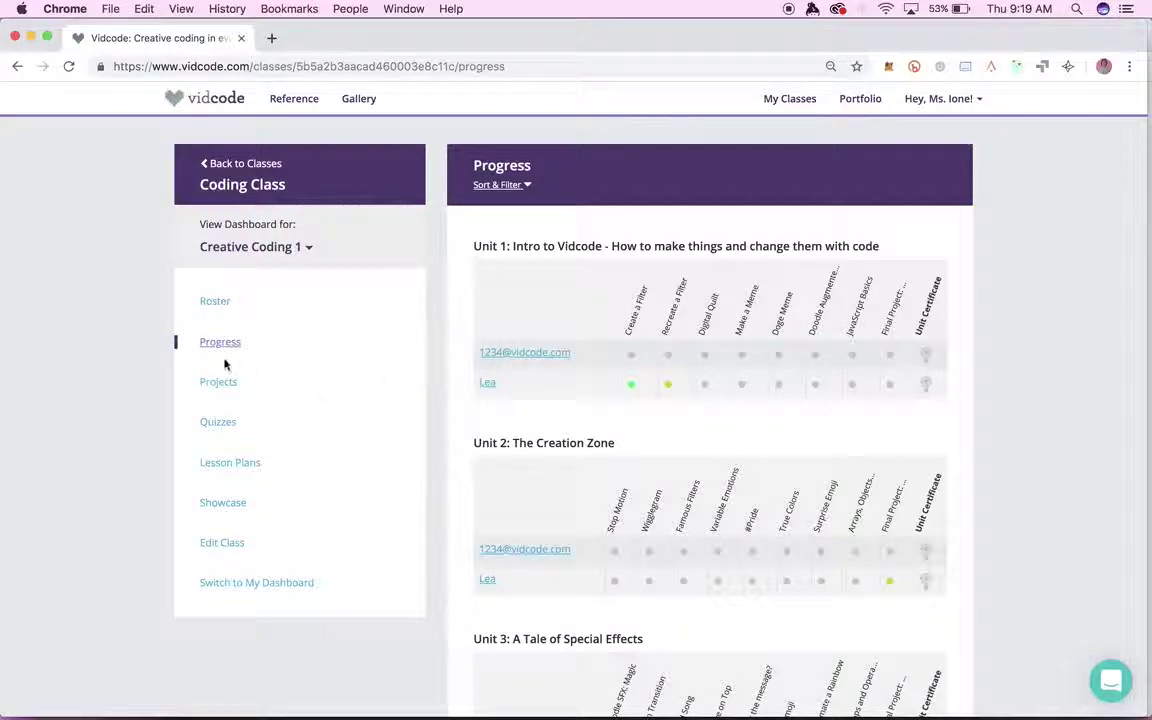
pyautogui.click(224, 391)
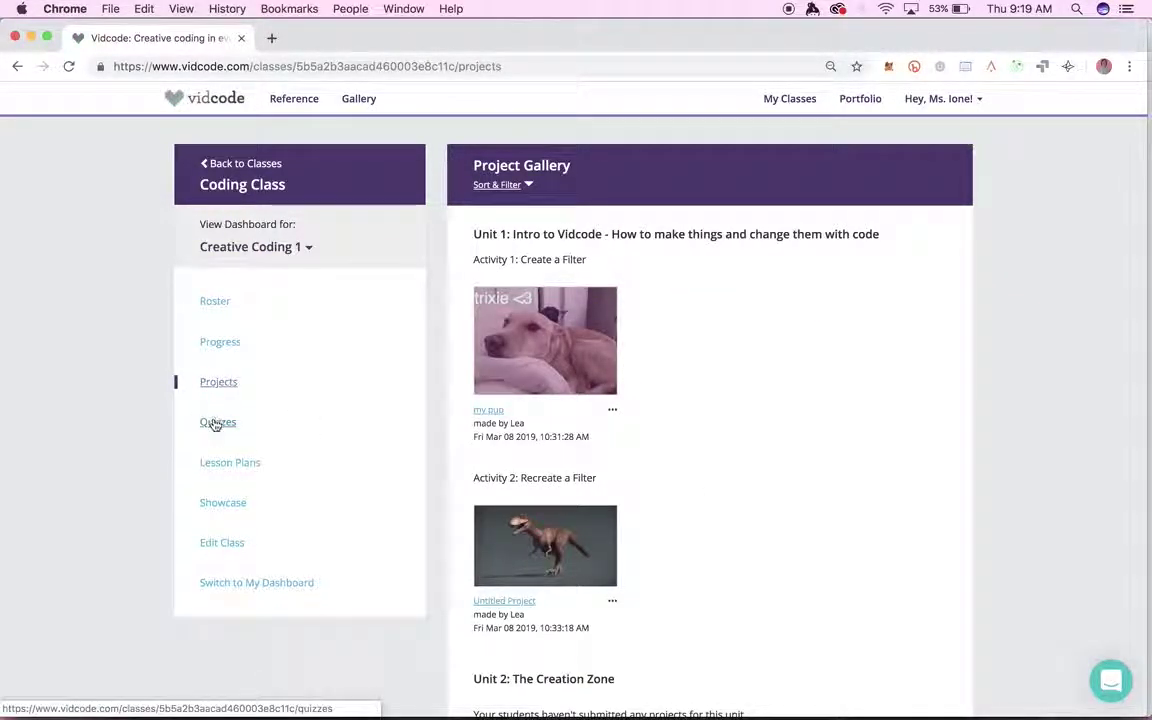
pyautogui.click(216, 429)
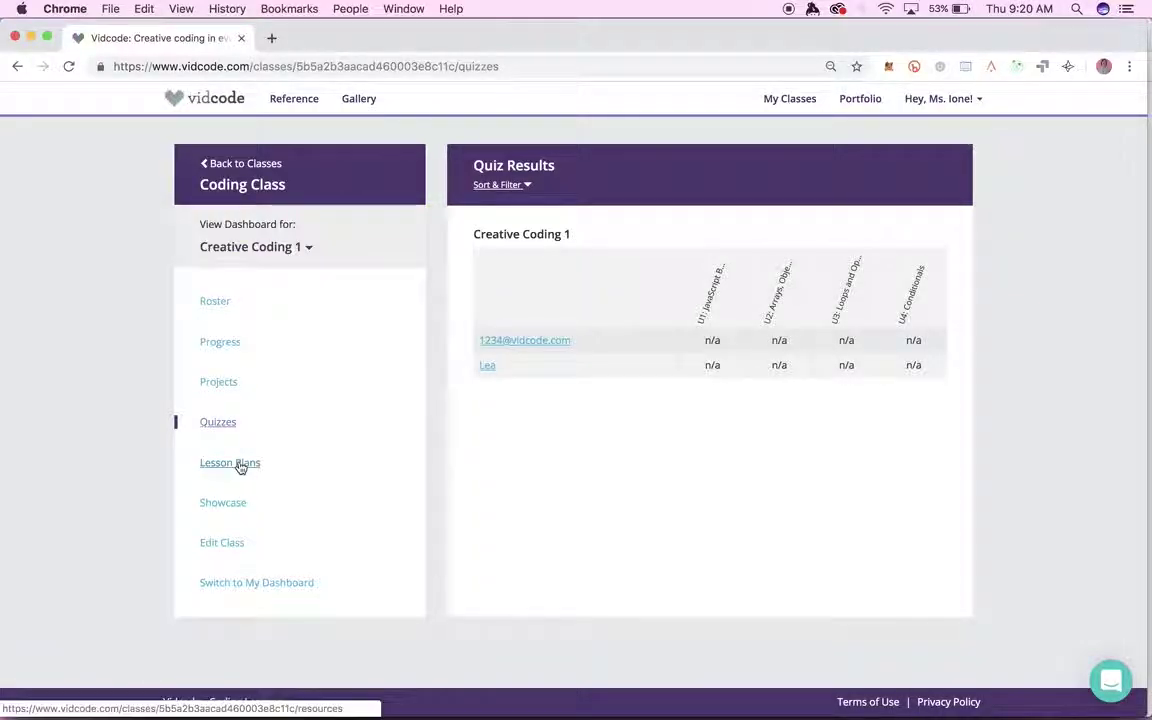
# Step: Open the Create a Filter lesson plan in Unit 1 and read its Background, Code Challenge and Sharing sections
pyautogui.click(240, 465)
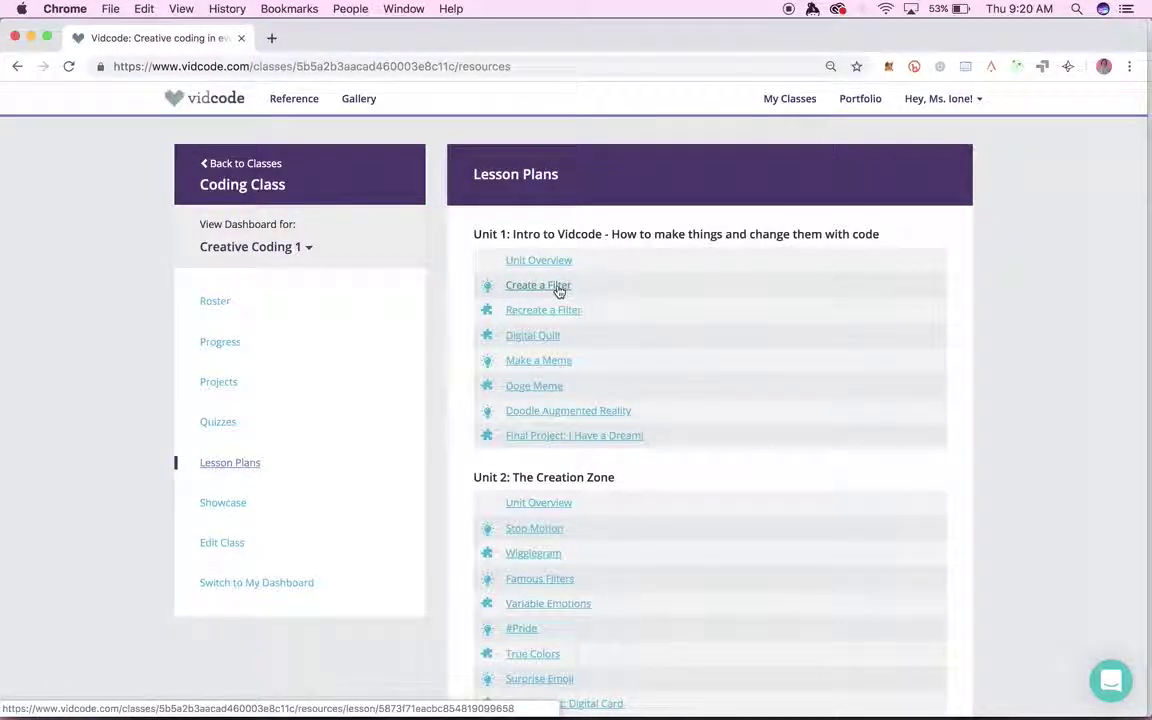
pyautogui.click(556, 288)
pyautogui.scroll(-10, 576, 420)
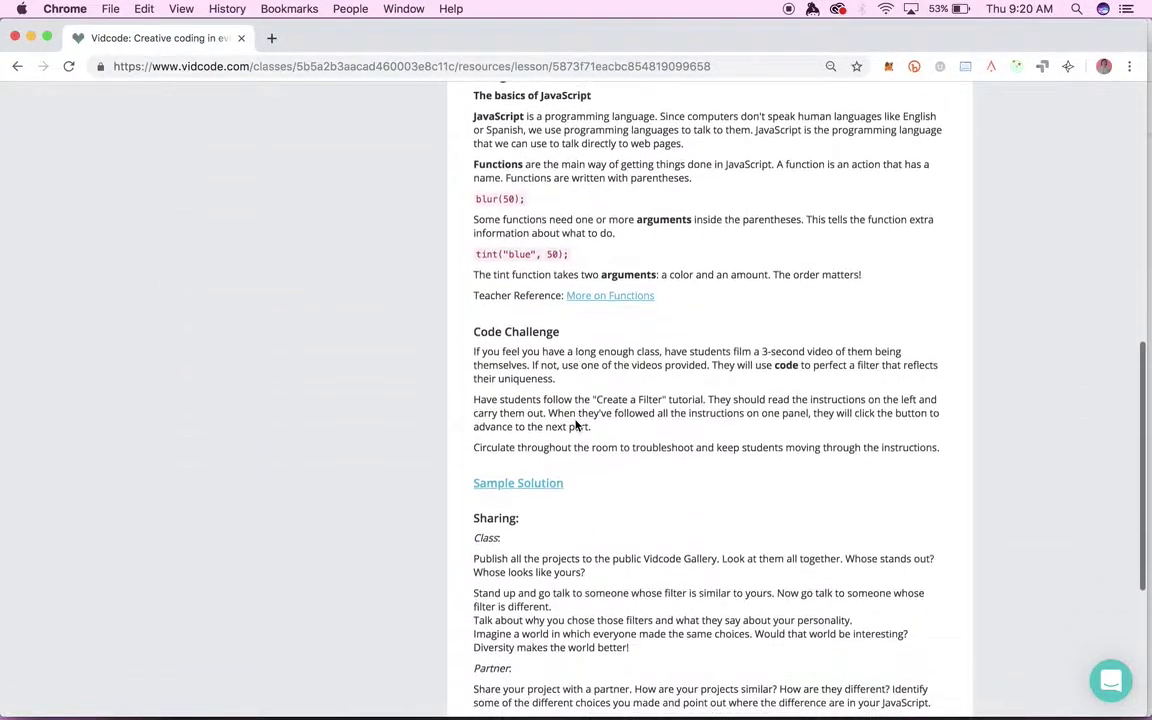
pyautogui.scroll(3, 518, 330)
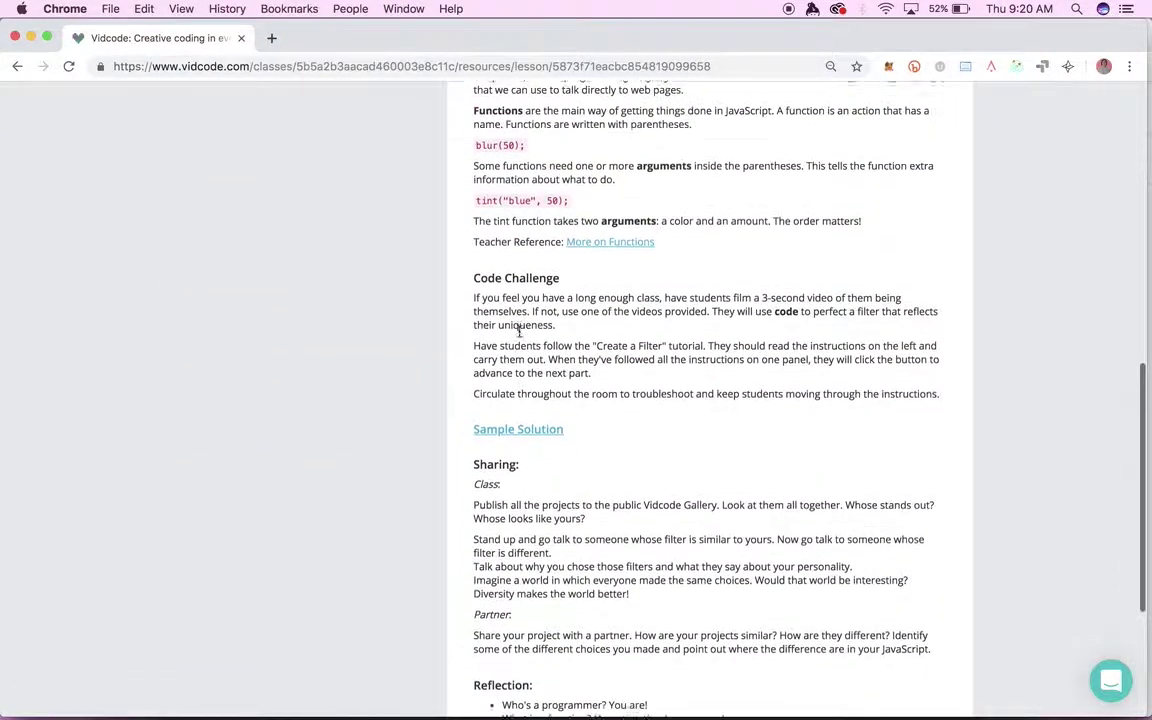
pyautogui.scroll(1, 500, 257)
pyautogui.moveTo(473, 113); pyautogui.dragTo(674, 337)
pyautogui.click(674, 337)
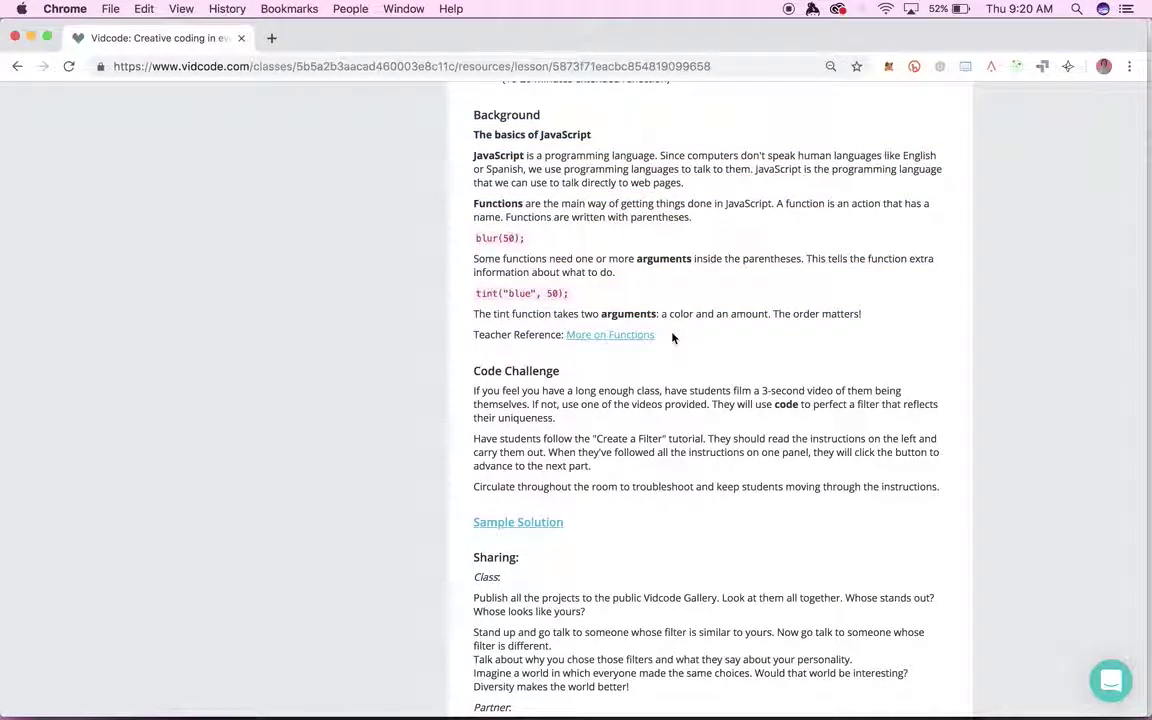
pyautogui.scroll(-4, 646, 437)
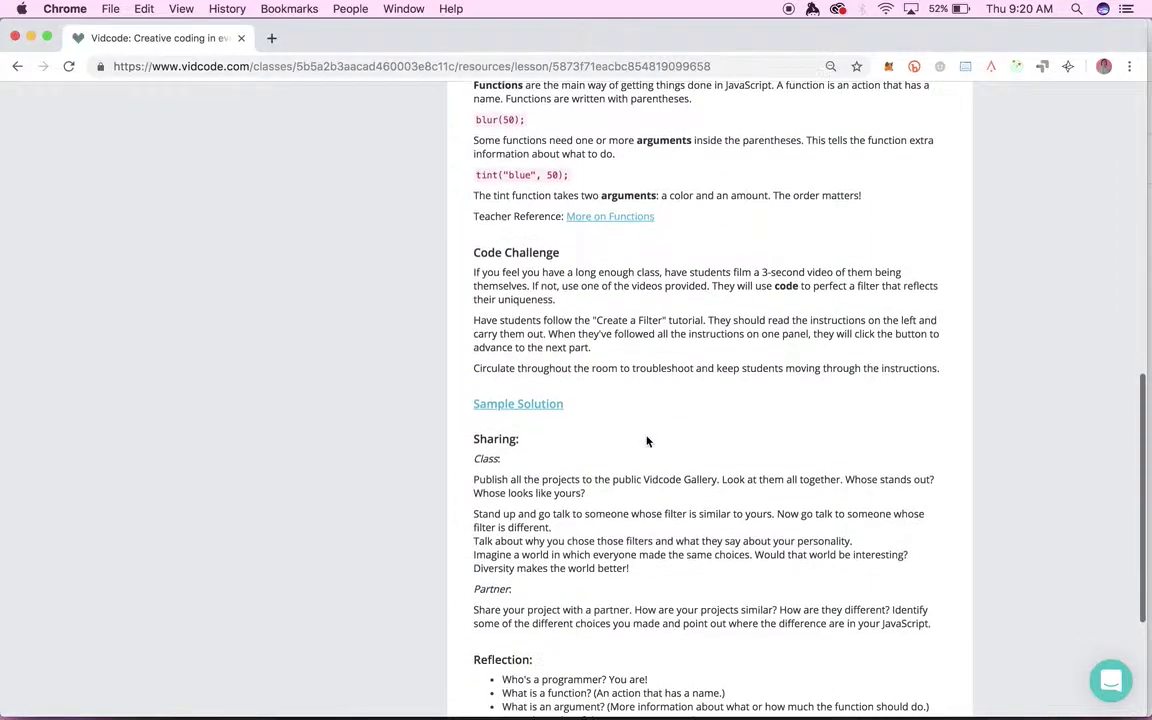
# Step: View the sample solution of the Create a Filter lesson and return to all lesson plans
pyautogui.click(527, 355)
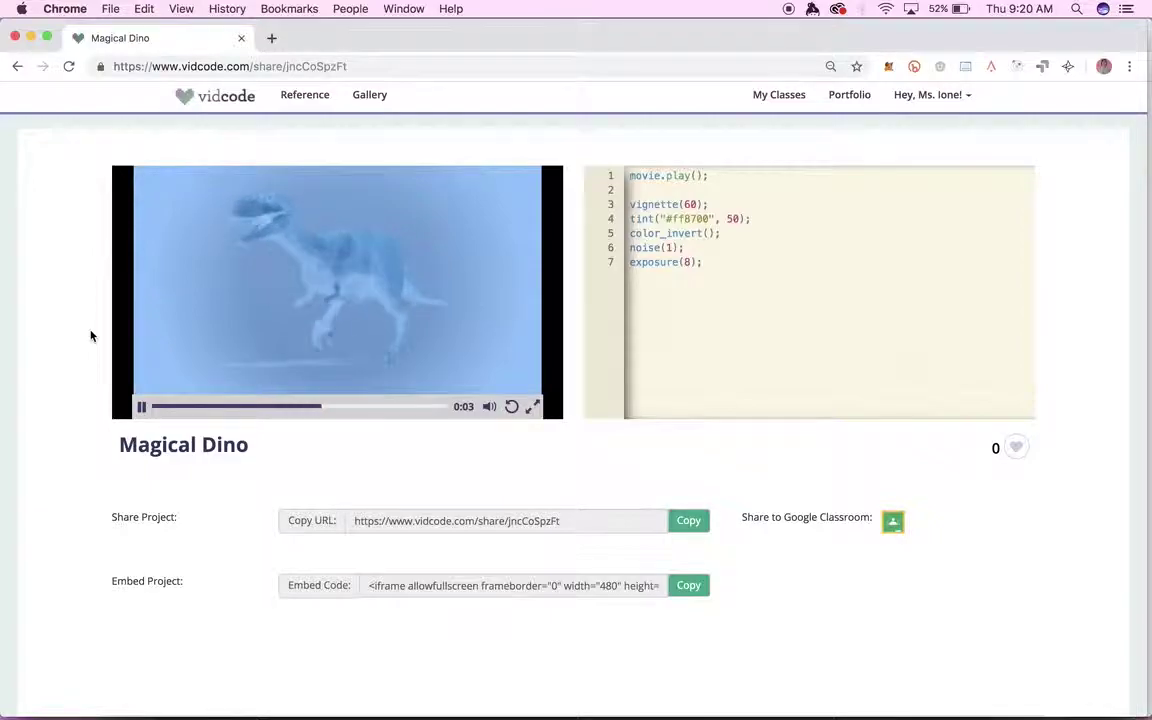
pyautogui.click(17, 67)
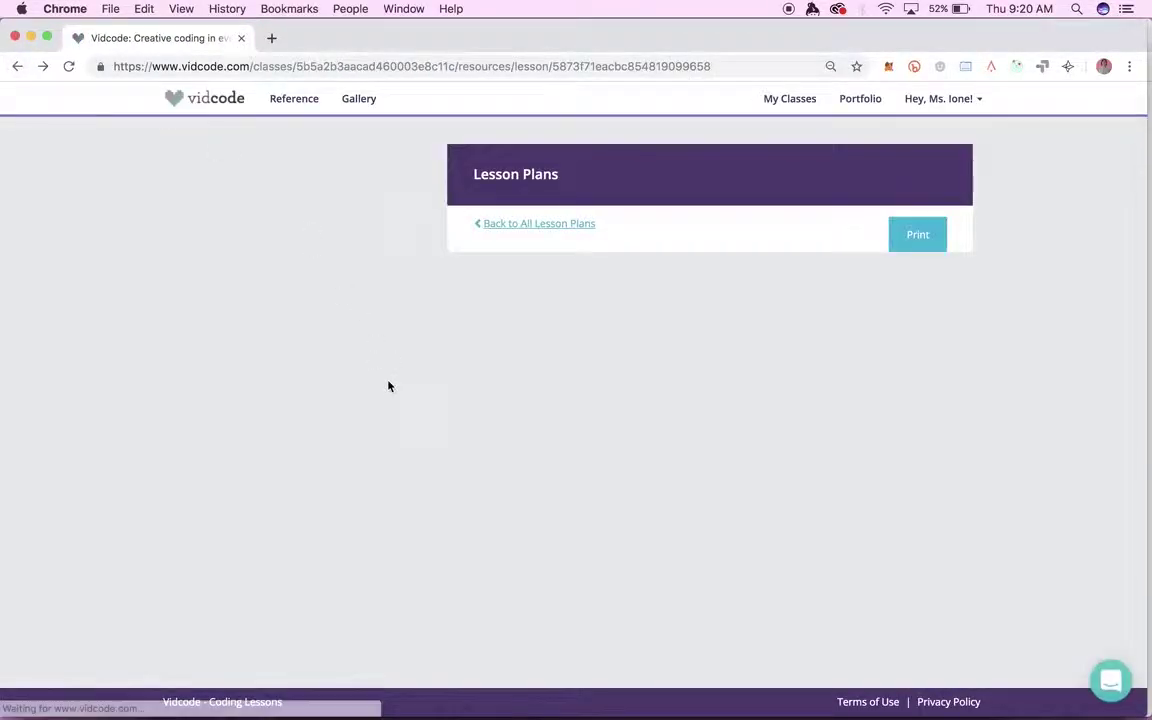
pyautogui.click(510, 224)
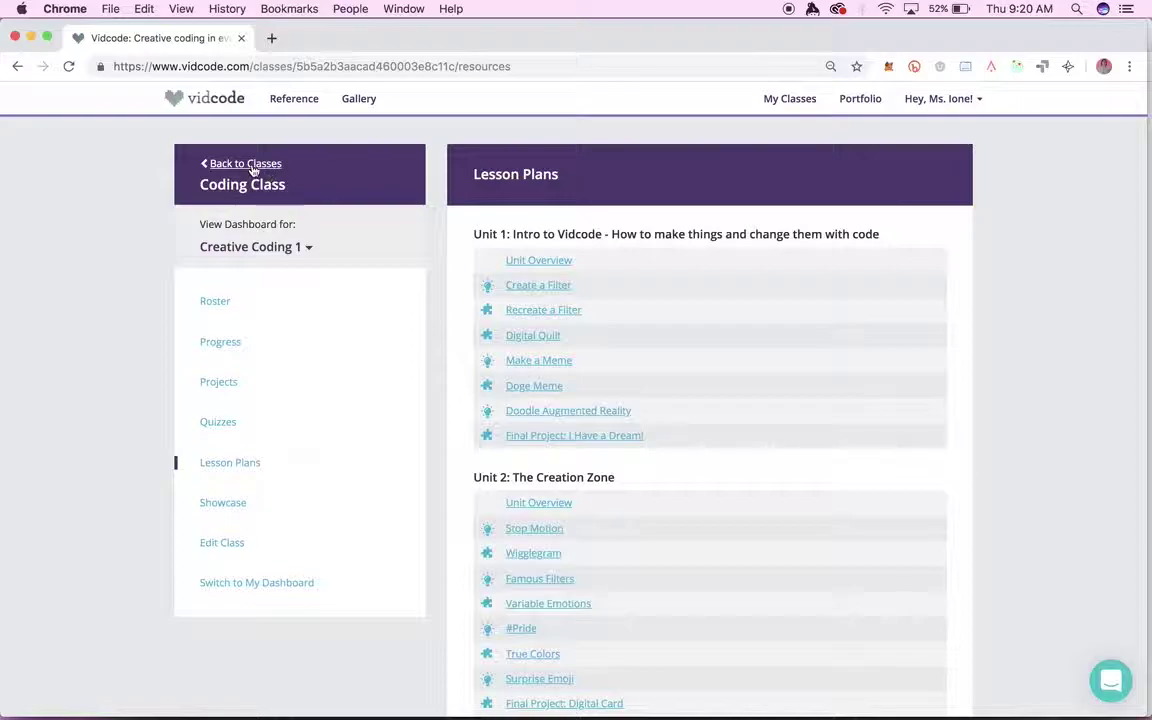
# Step: View the Coding Class showcase page, and open the class's student view to start coding
pyautogui.click(222, 504)
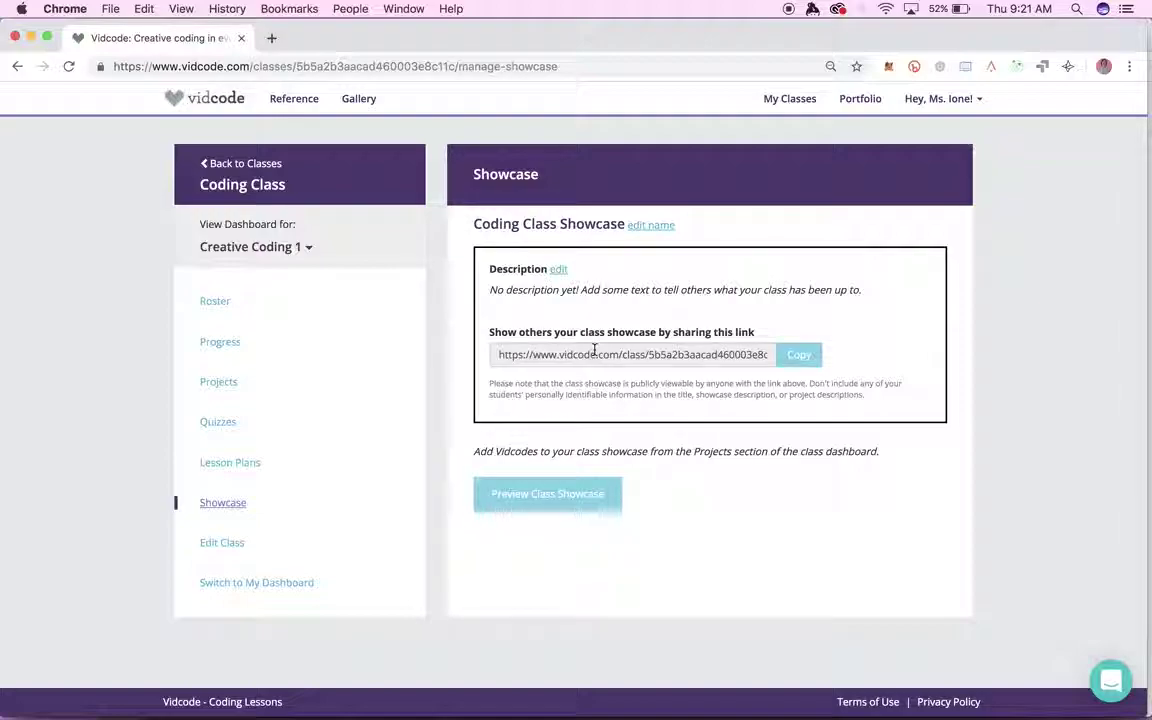
pyautogui.click(249, 165)
pyautogui.click(613, 255)
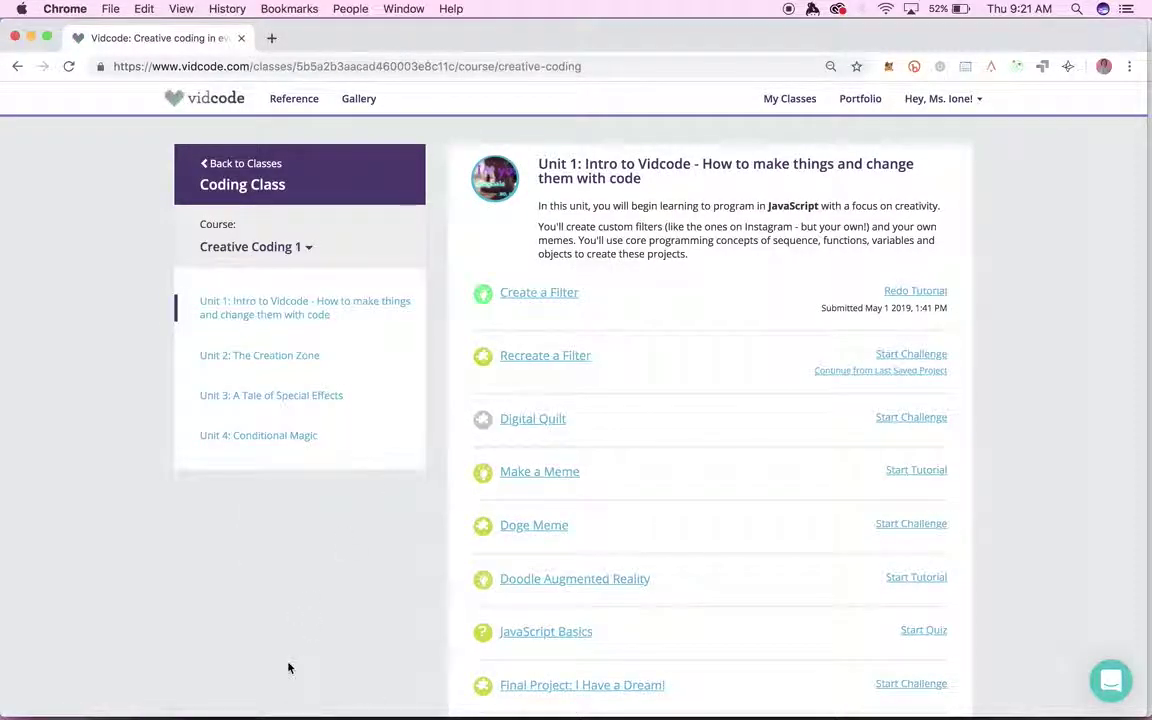
pyautogui.click(240, 164)
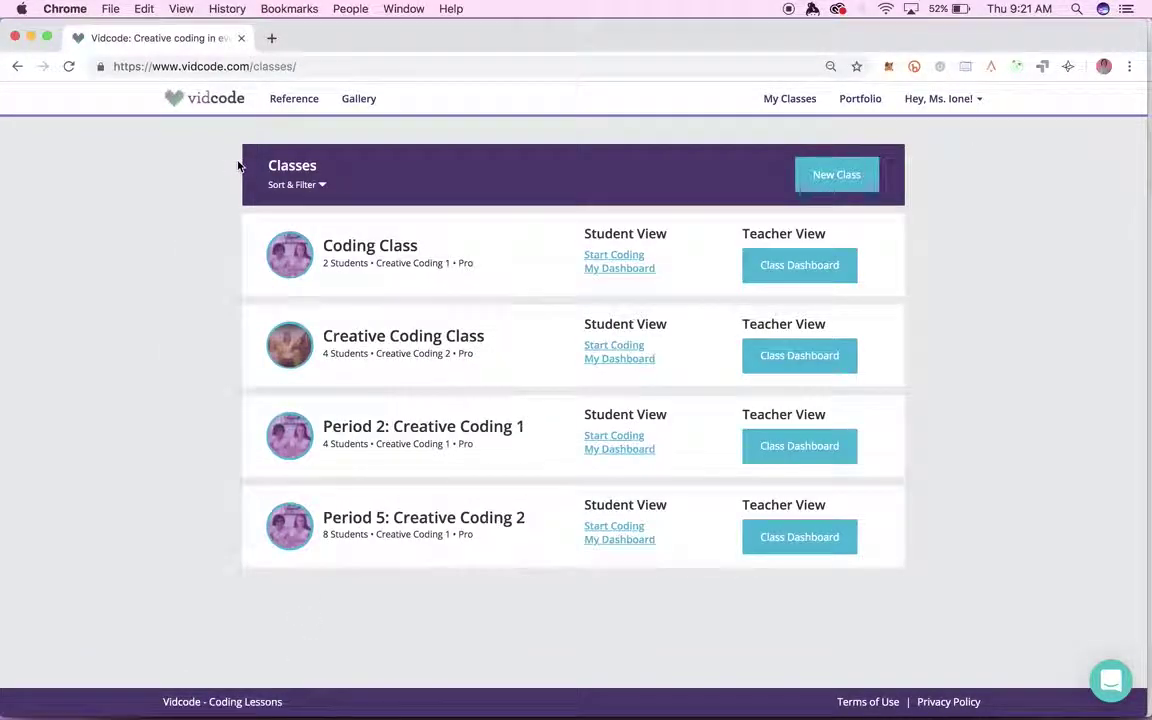
pyautogui.click(600, 256)
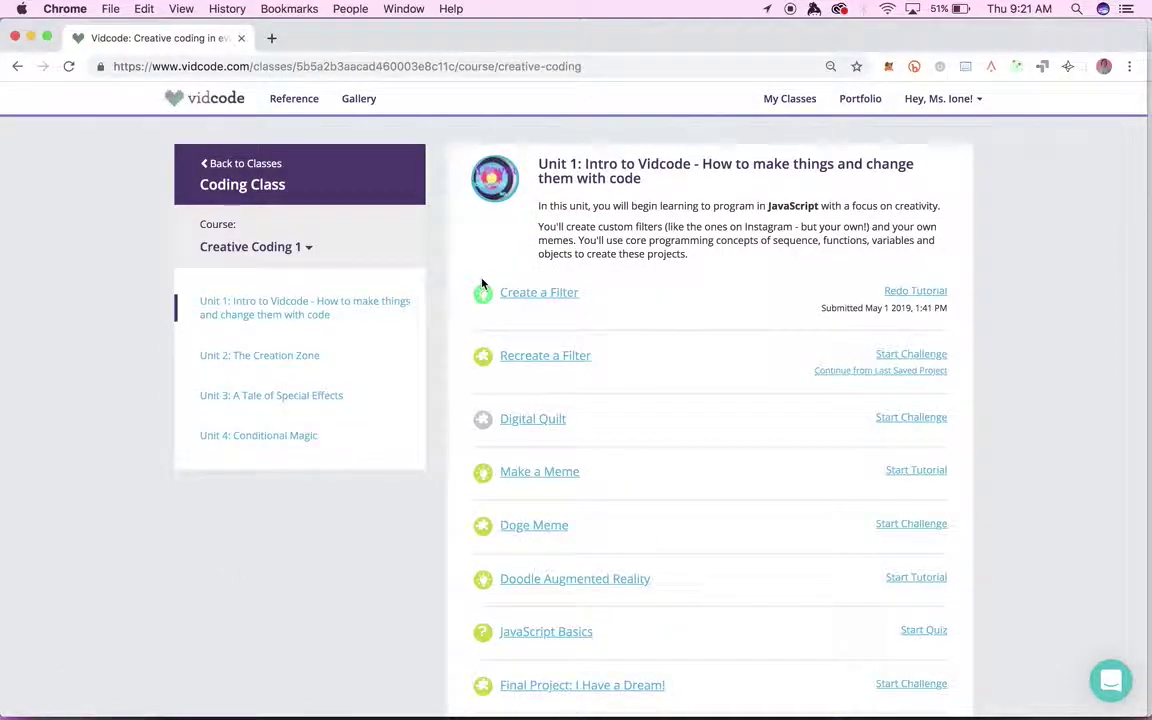
# Step: Look at Unit 2 of Creative Coding 1, and return to Unit 1 to review its full activity list
pyautogui.click(292, 360)
pyautogui.click(296, 400)
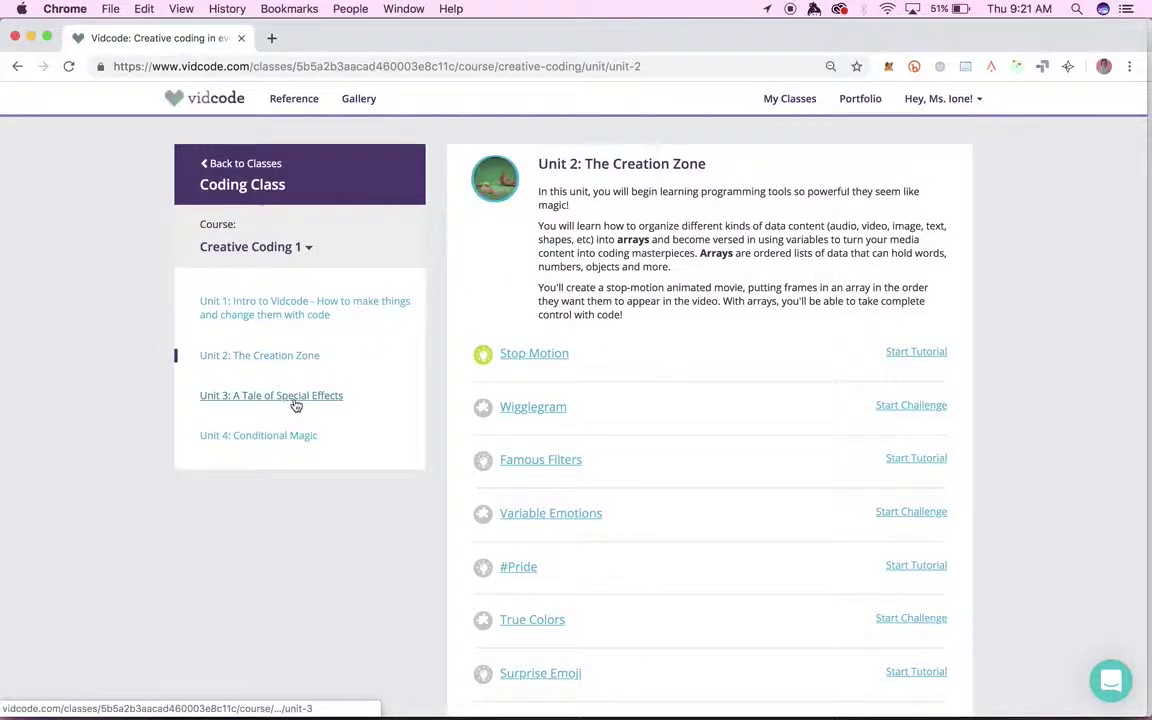
pyautogui.click(298, 314)
pyautogui.scroll(-3, 370, 510)
pyautogui.moveTo(590, 369); pyautogui.dragTo(490, 370)
pyautogui.click(414, 396)
pyautogui.scroll(3, 414, 396)
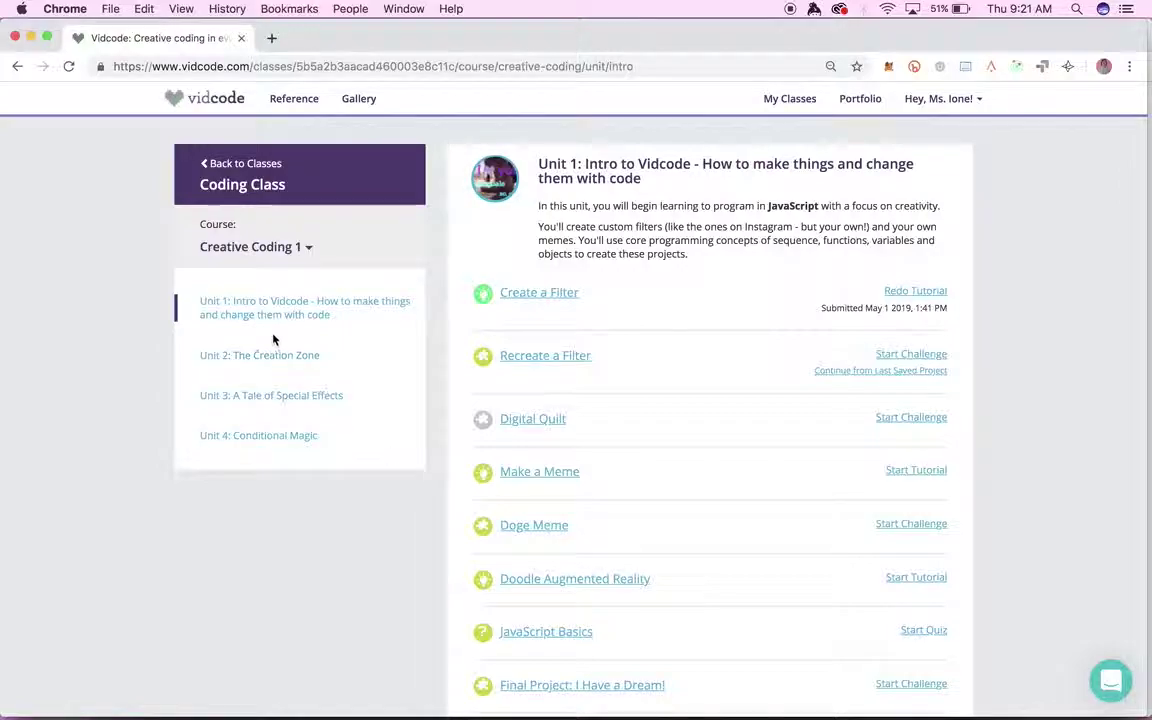
# Step: Review the activities of Unit 2: The Creation Zone, Unit 3: A Tale of Special Effects and Unit 4: Conditional Magic
pyautogui.click(280, 359)
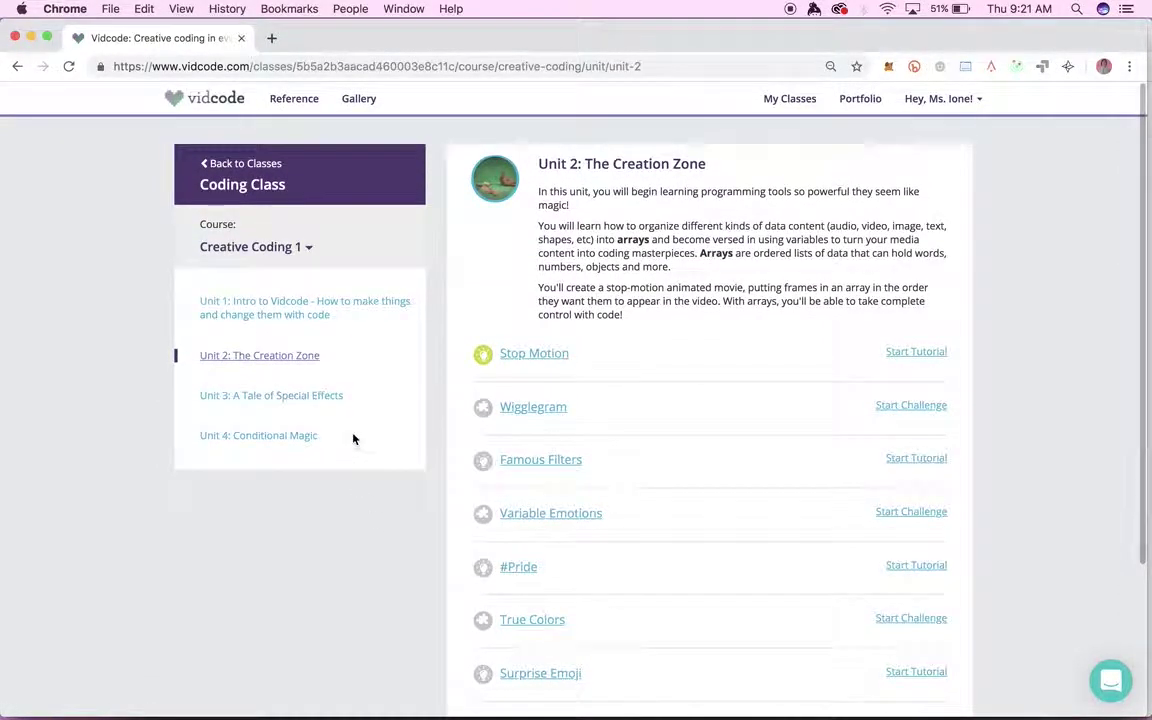
pyautogui.click(302, 400)
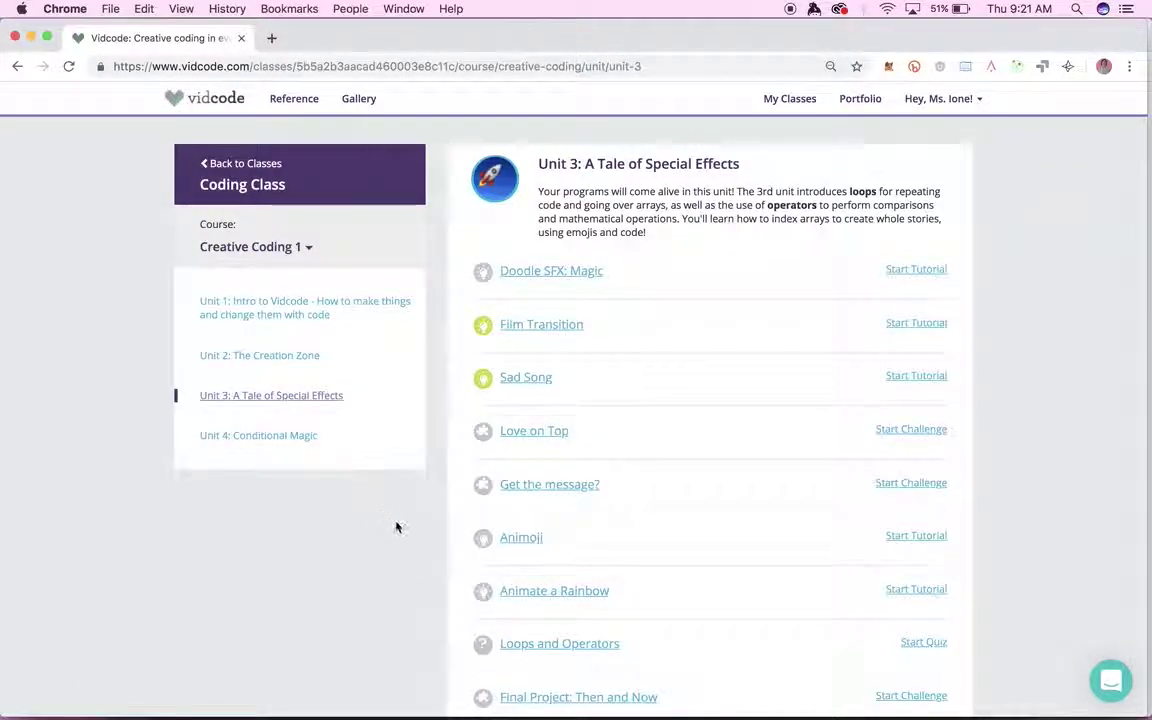
pyautogui.scroll(-1, 396, 527)
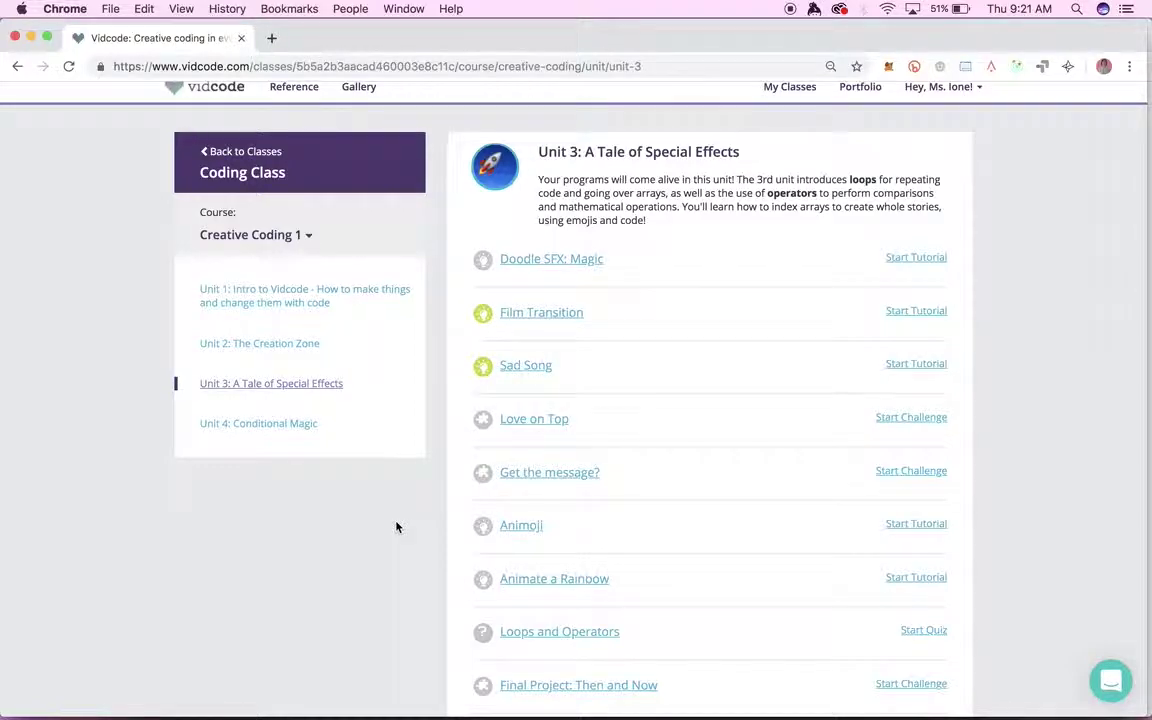
pyautogui.scroll(-3, 401, 527)
pyautogui.click(283, 342)
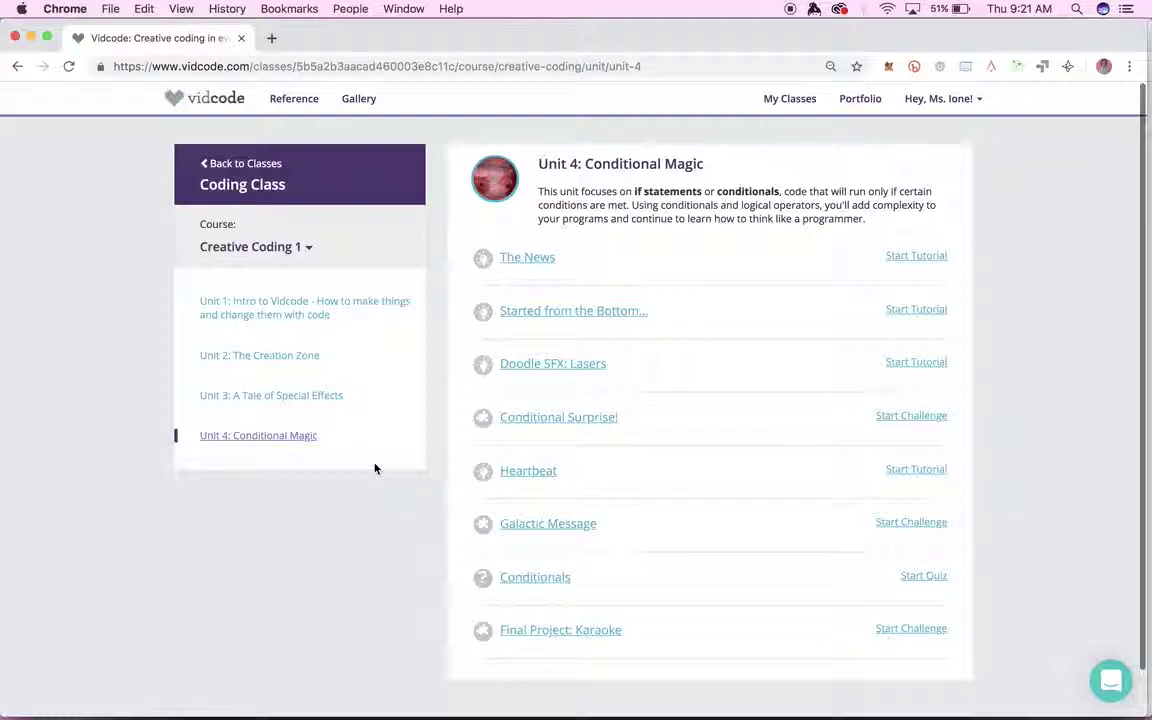
# Step: Switch the course to Creative Coding 2 to view its units, and switch back to Creative Coding 1
pyautogui.click(288, 250)
pyautogui.click(300, 344)
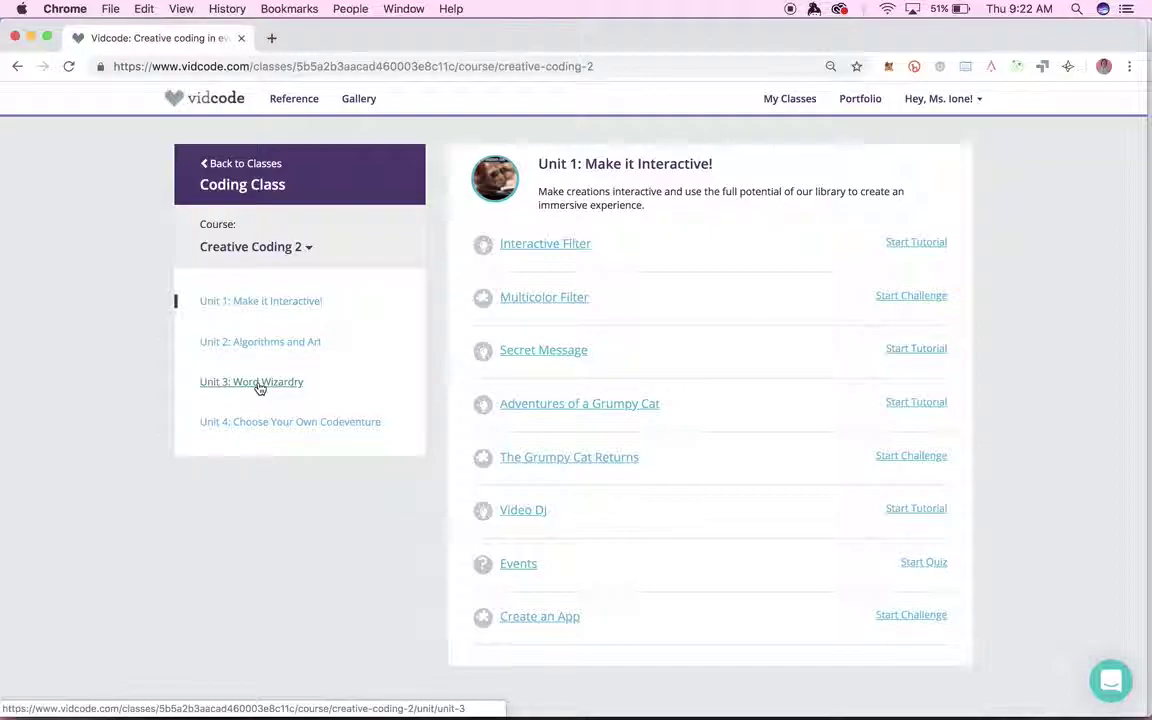
pyautogui.click(255, 246)
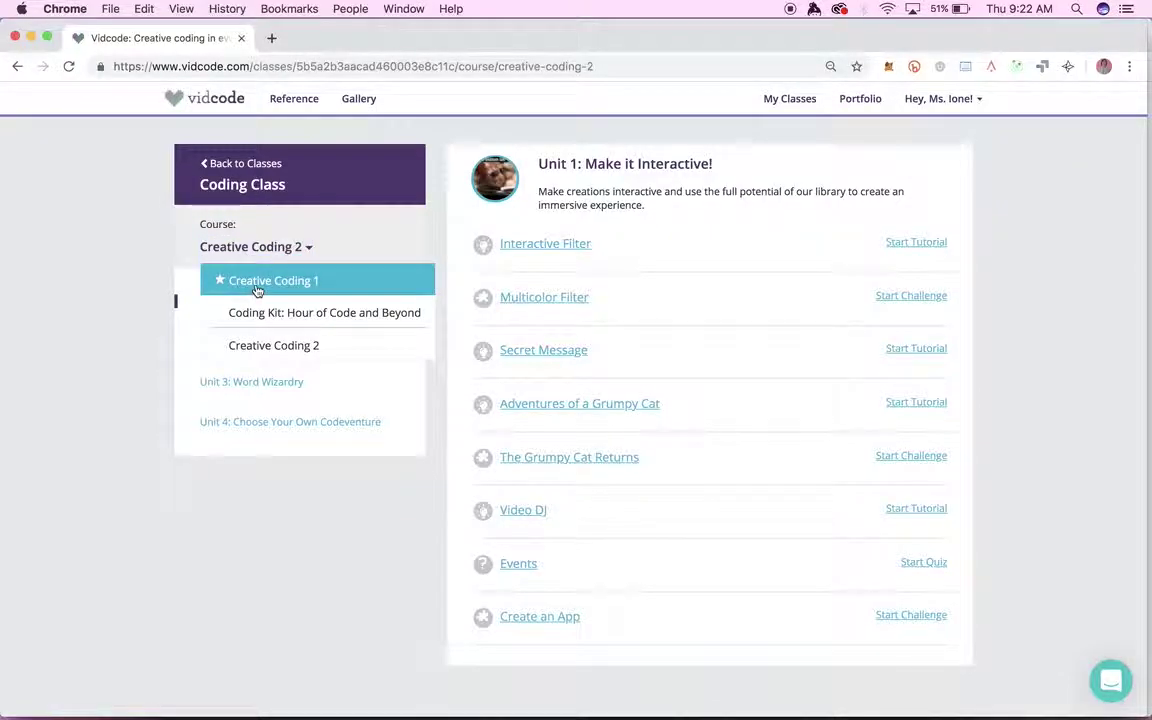
pyautogui.click(257, 288)
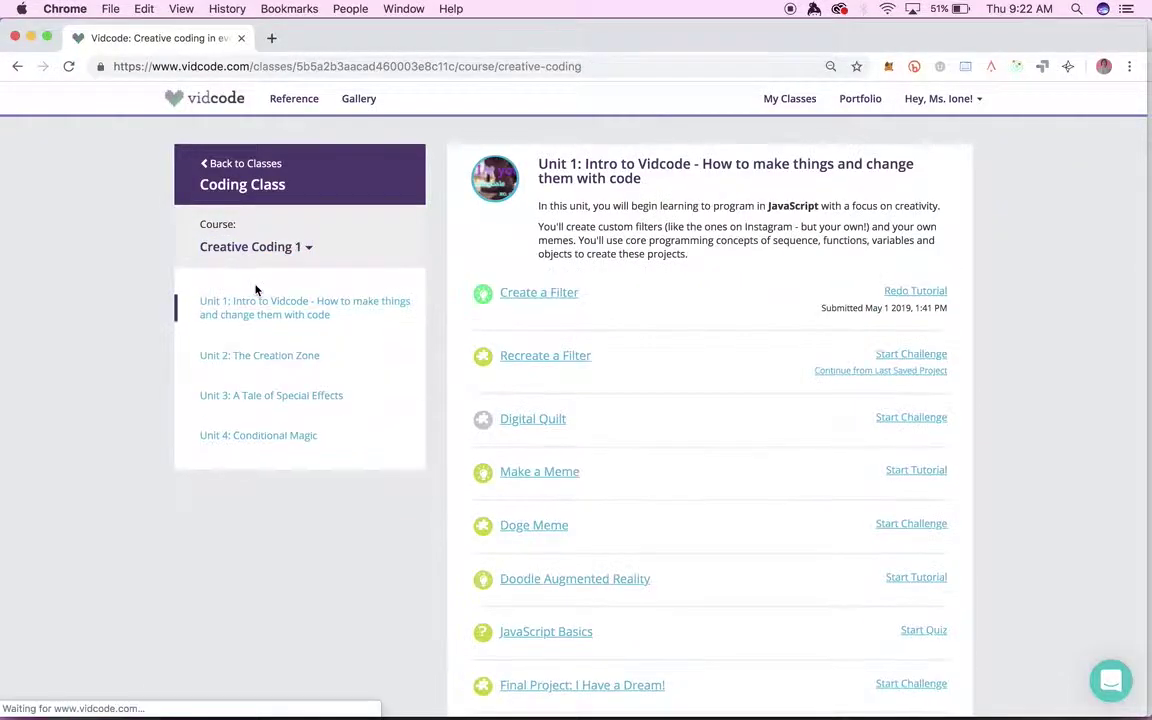
# Step: Open the Create a Filter tutorial from Unit 1 and read its first instructions panel
pyautogui.click(545, 295)
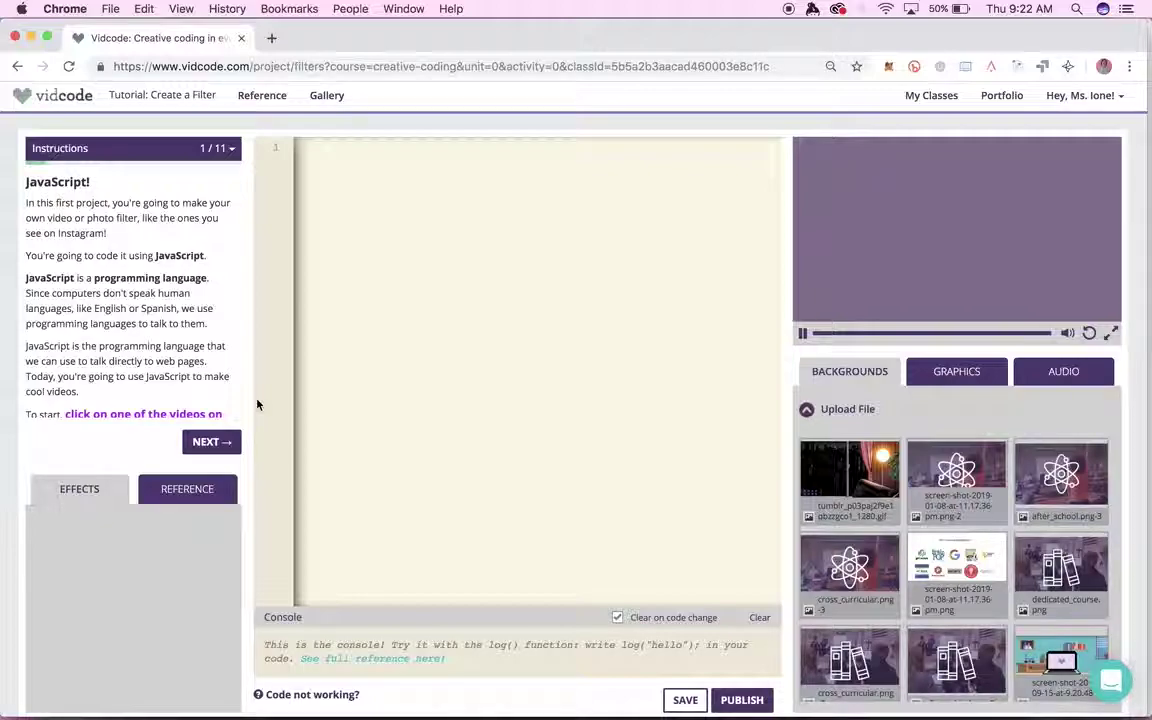
pyautogui.scroll(-2, 145, 346)
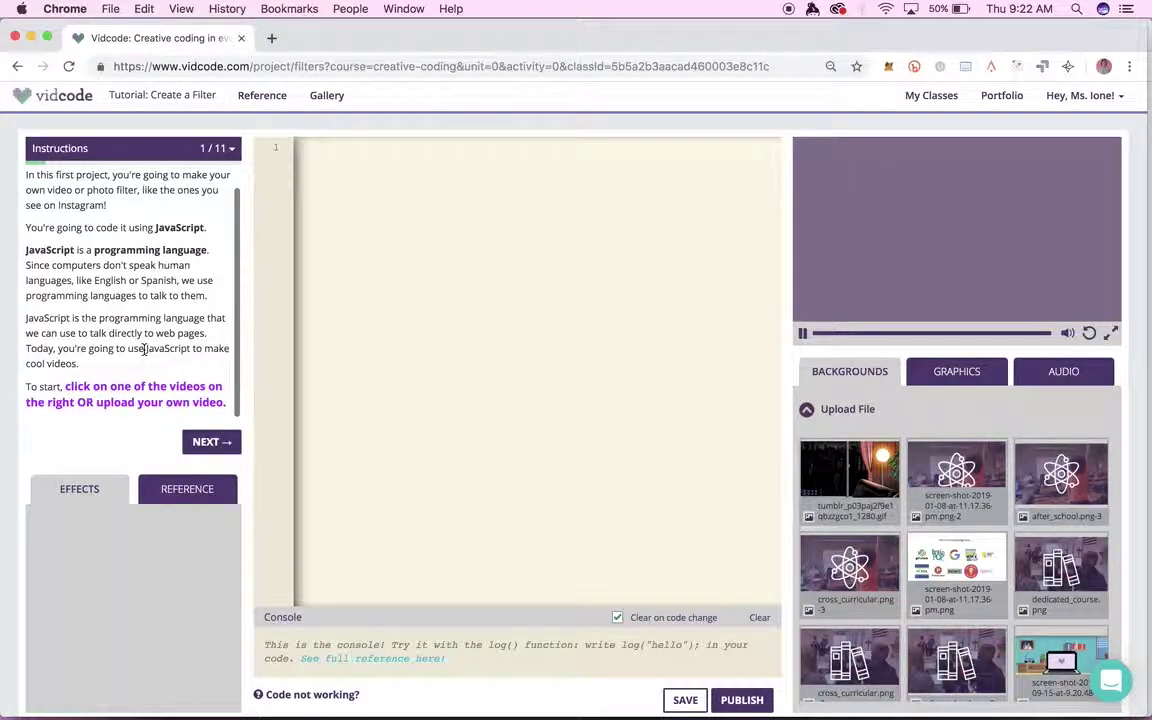
pyautogui.scroll(2, 145, 348)
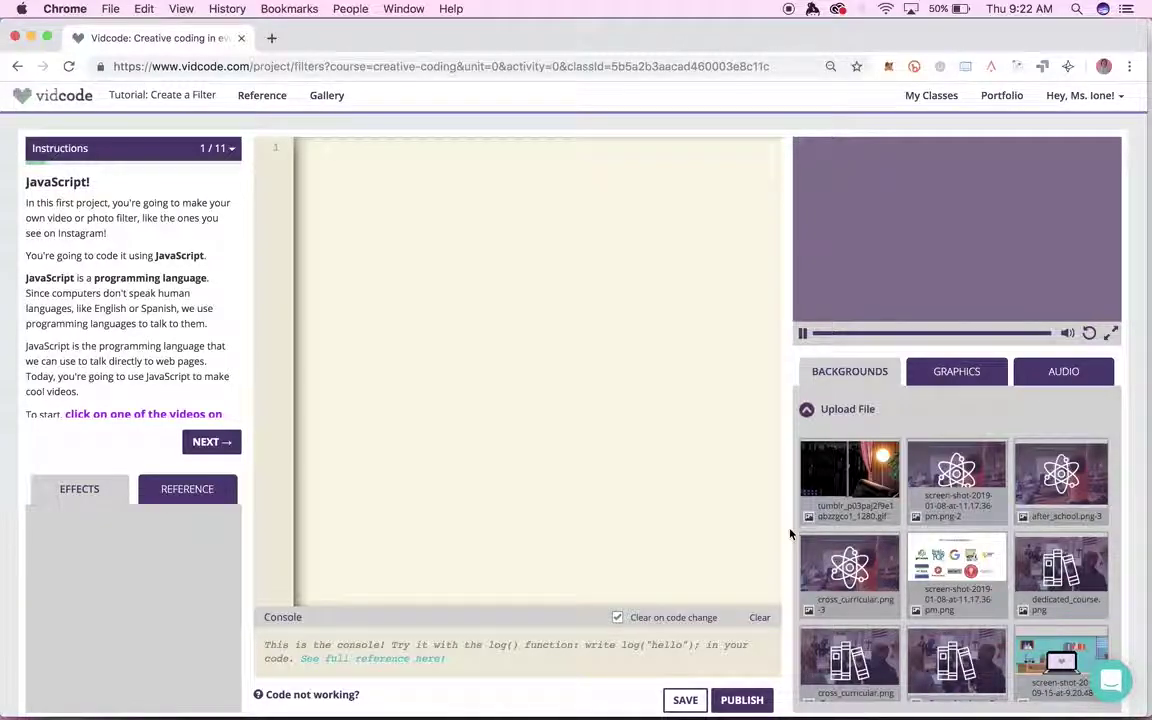
# Step: Browse the available background media and graphics for the Create a Filter project
pyautogui.scroll(-10, 906, 568)
pyautogui.scroll(-5, 906, 568)
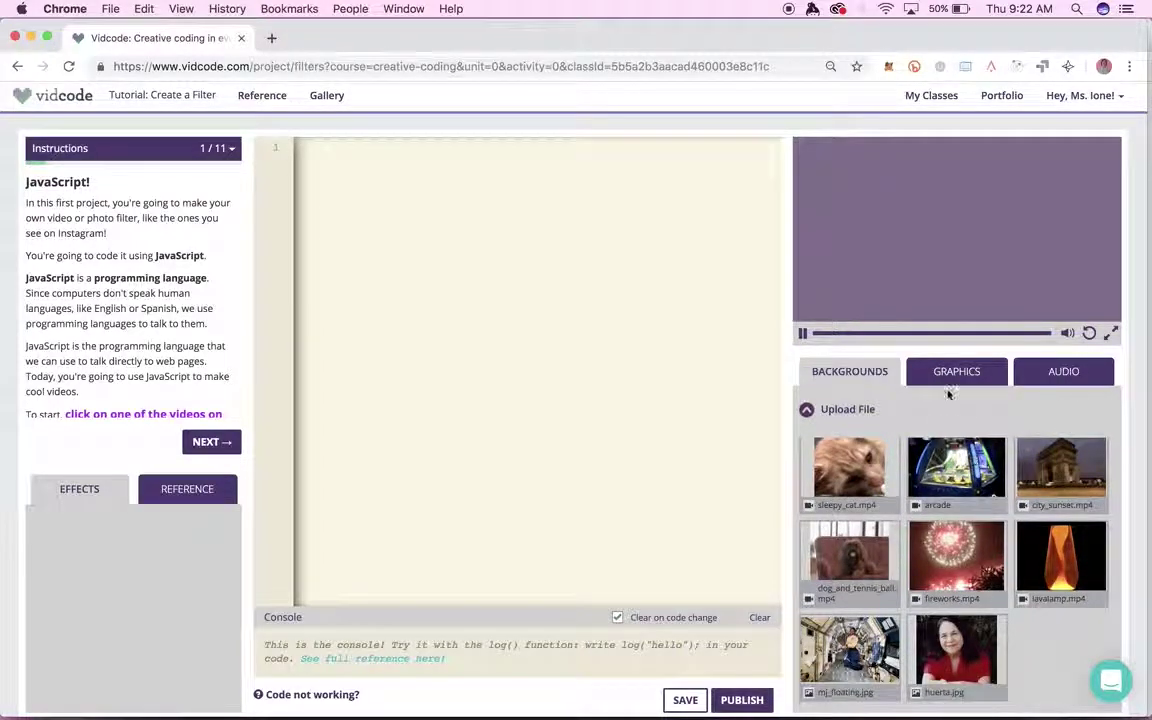
pyautogui.click(947, 388)
pyautogui.scroll(1, 920, 585)
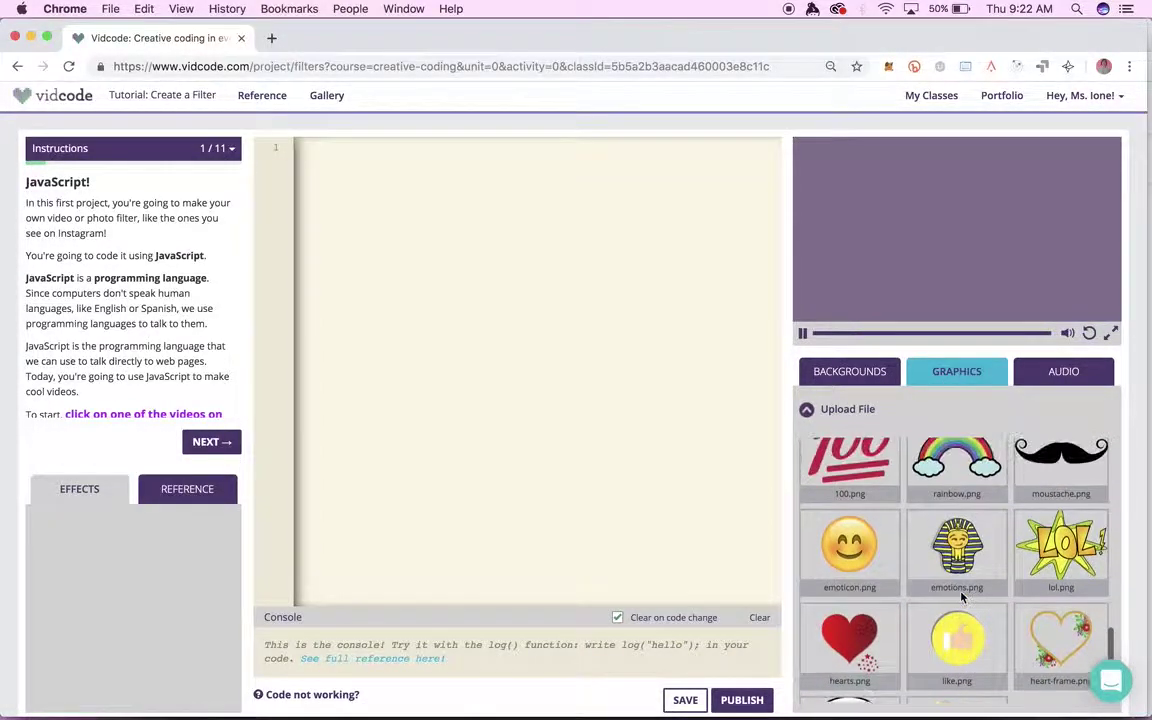
pyautogui.scroll(4, 962, 597)
pyautogui.scroll(-3, 962, 597)
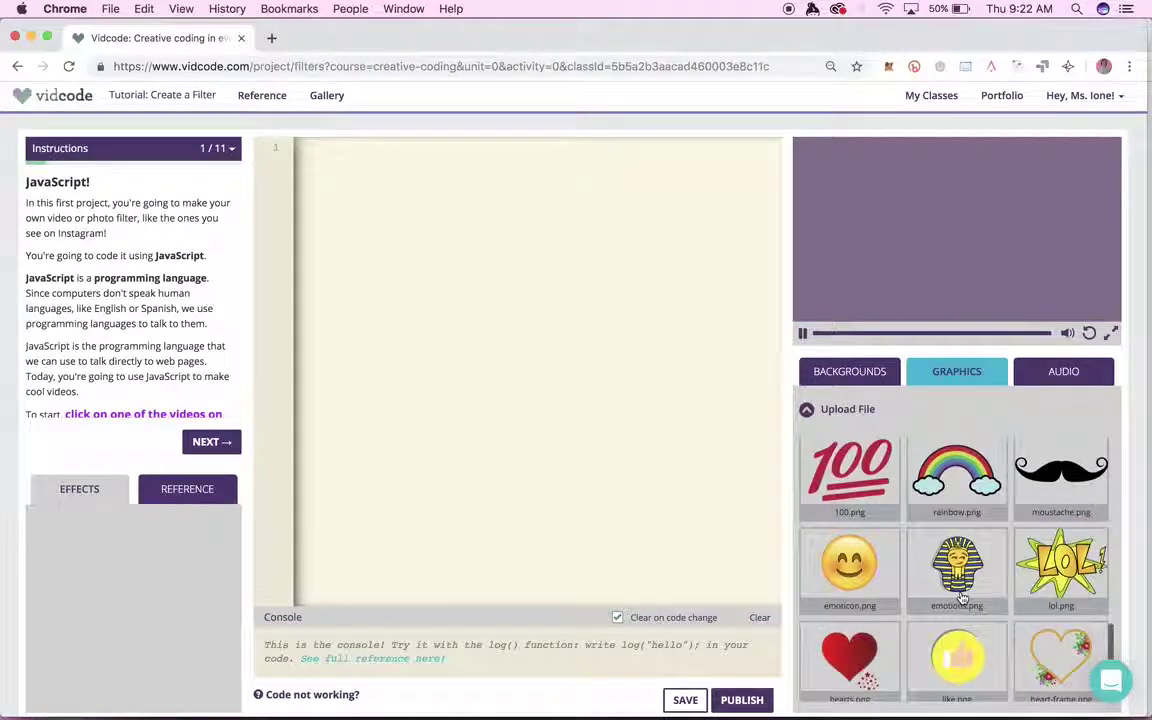
# Step: Load the dinosaur.mp4 background video into the project, and replace it with the sleepy_cat.mp4 video
pyautogui.scroll(-2, 962, 597)
pyautogui.click(845, 377)
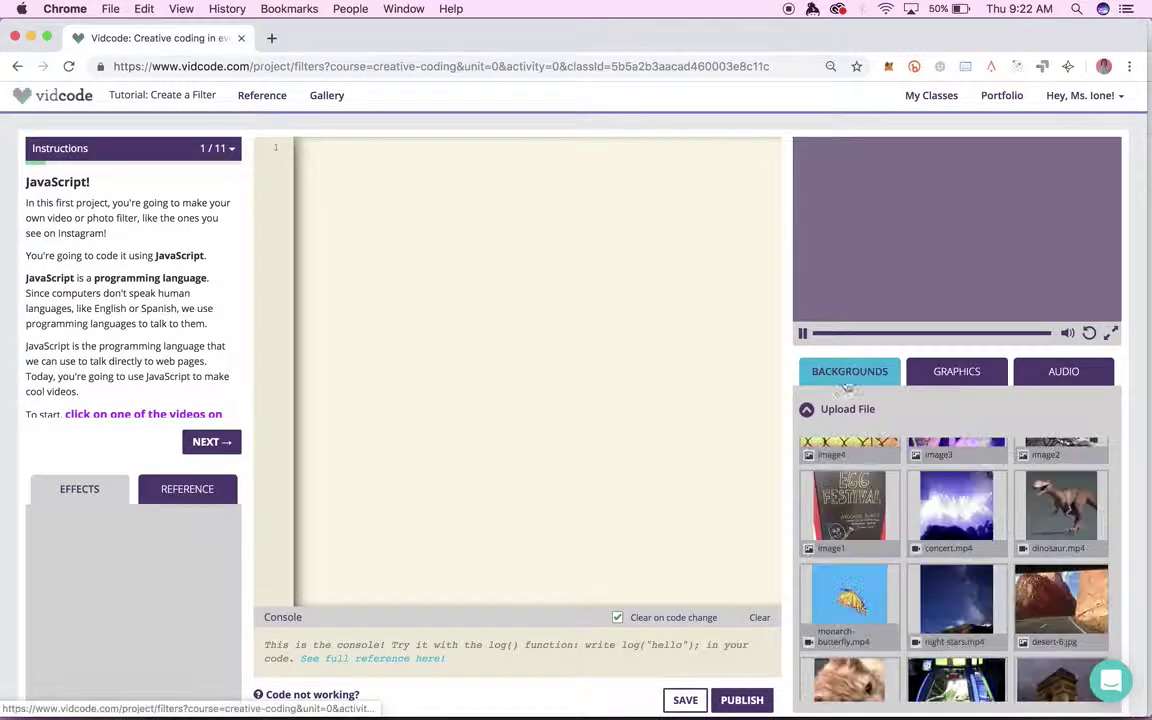
pyautogui.scroll(-1, 885, 539)
pyautogui.scroll(-1, 160, 355)
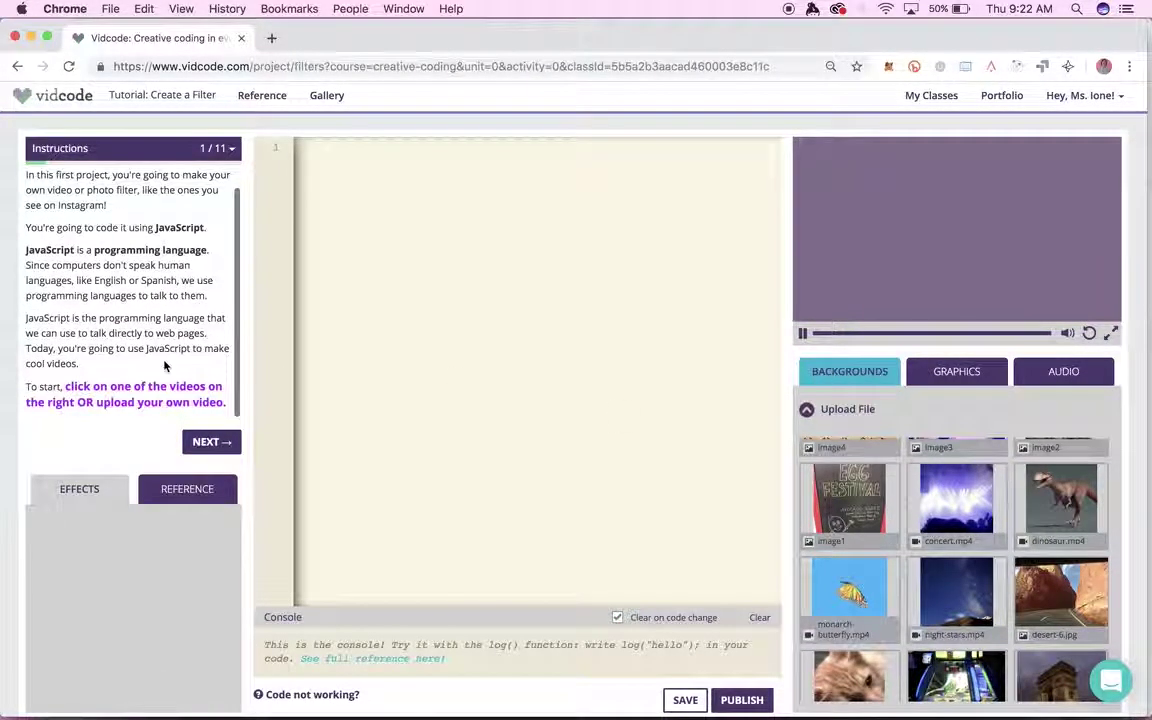
pyautogui.moveTo(65, 388); pyautogui.dragTo(221, 405)
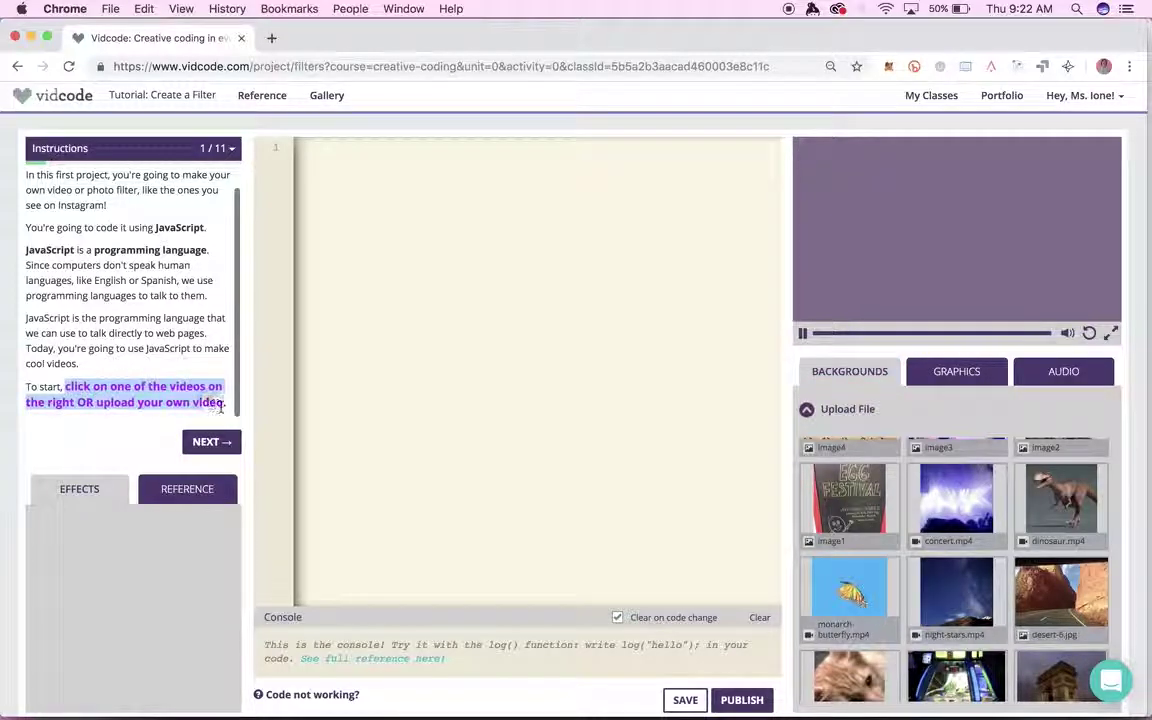
pyautogui.click(221, 407)
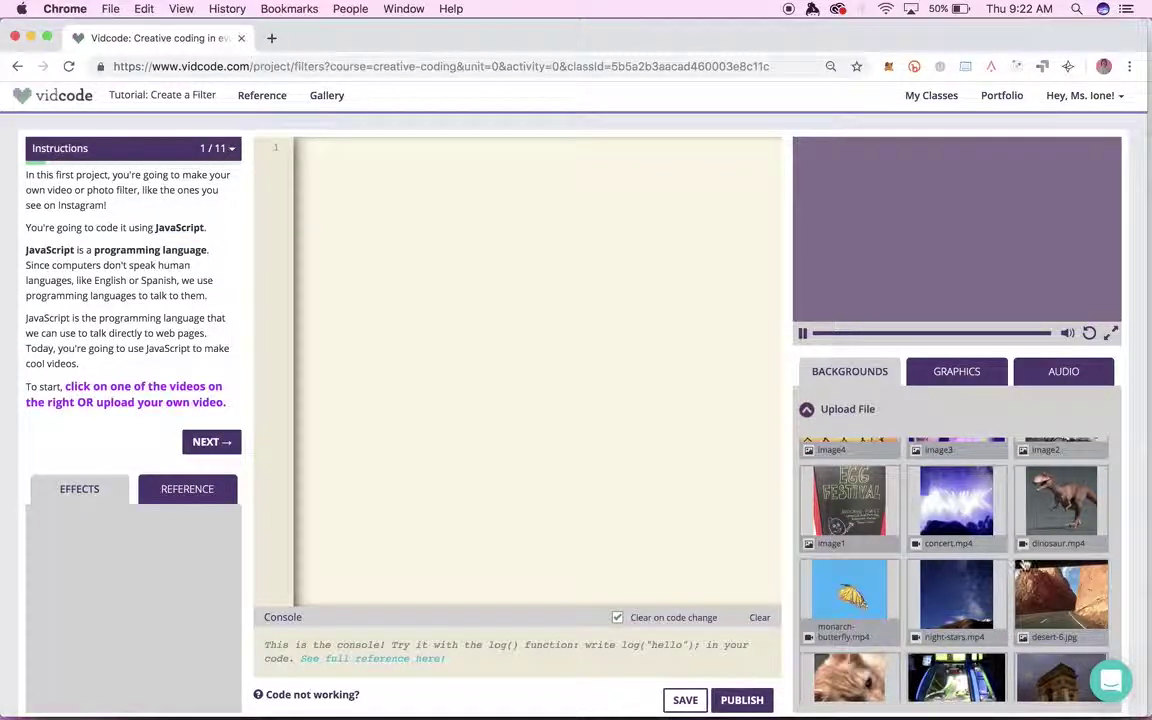
pyautogui.click(1031, 525)
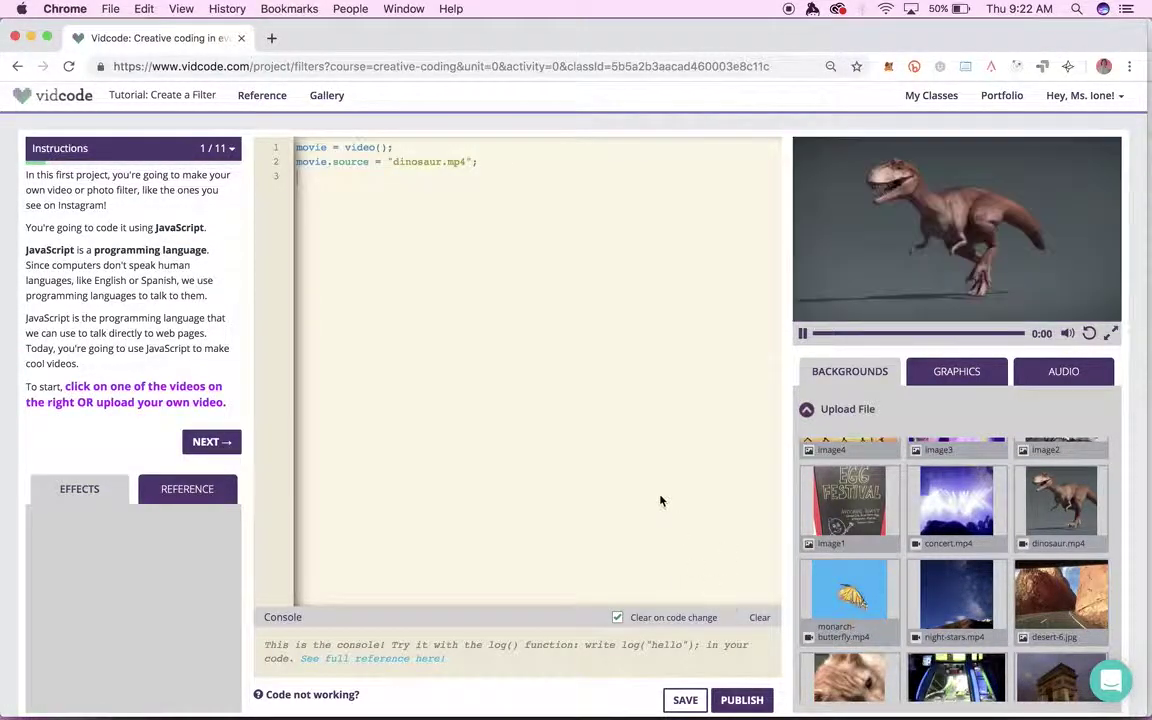
pyautogui.click(862, 679)
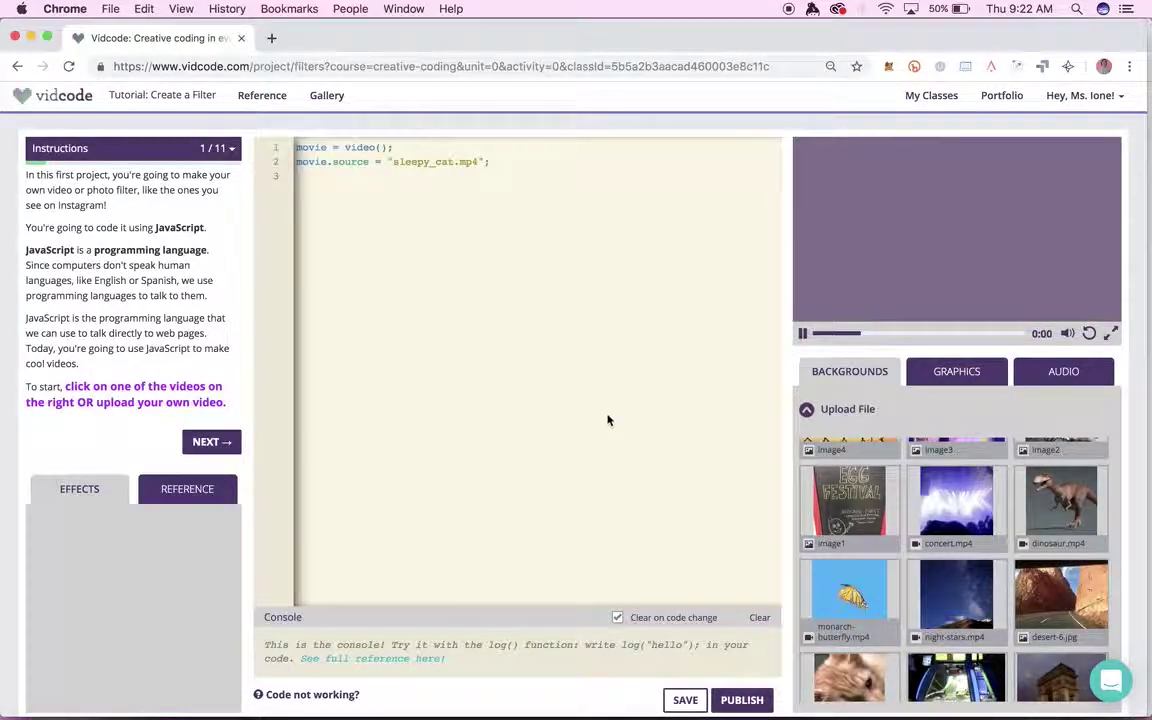
# Step: Advance to the More filter blocks instructions and add a tint effect with color #C700FF and amount 60
pyautogui.click(208, 443)
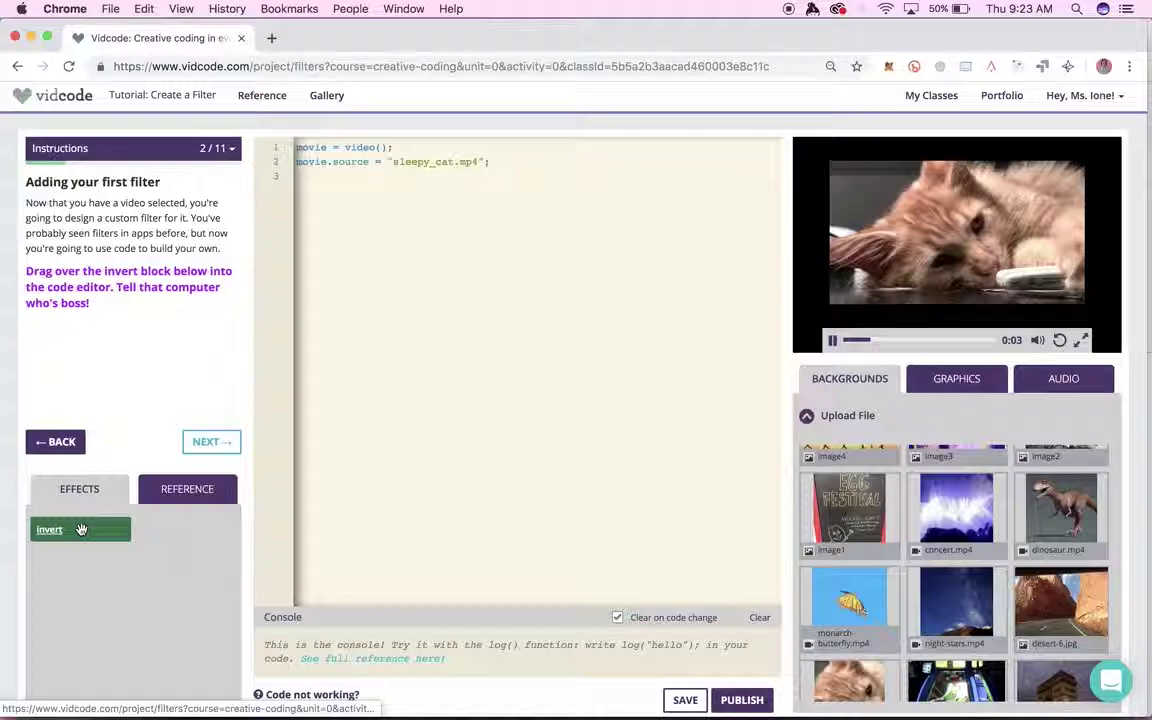
pyautogui.click(224, 444)
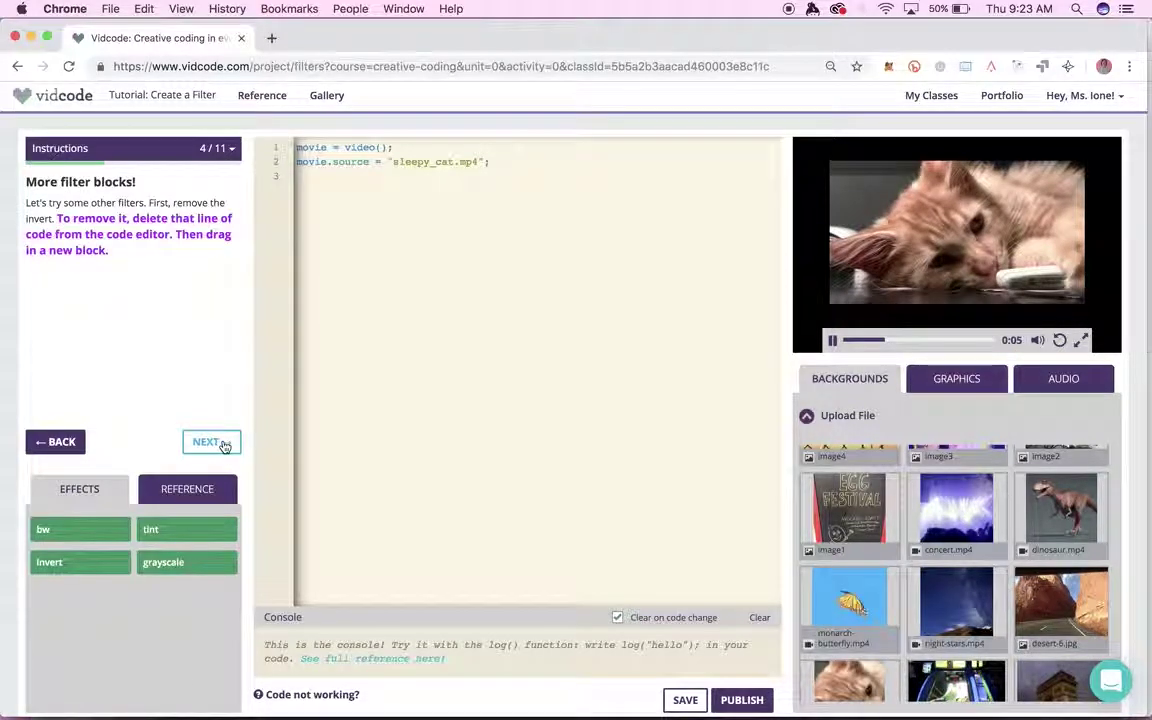
pyautogui.moveTo(150, 529); pyautogui.dragTo(437, 300)
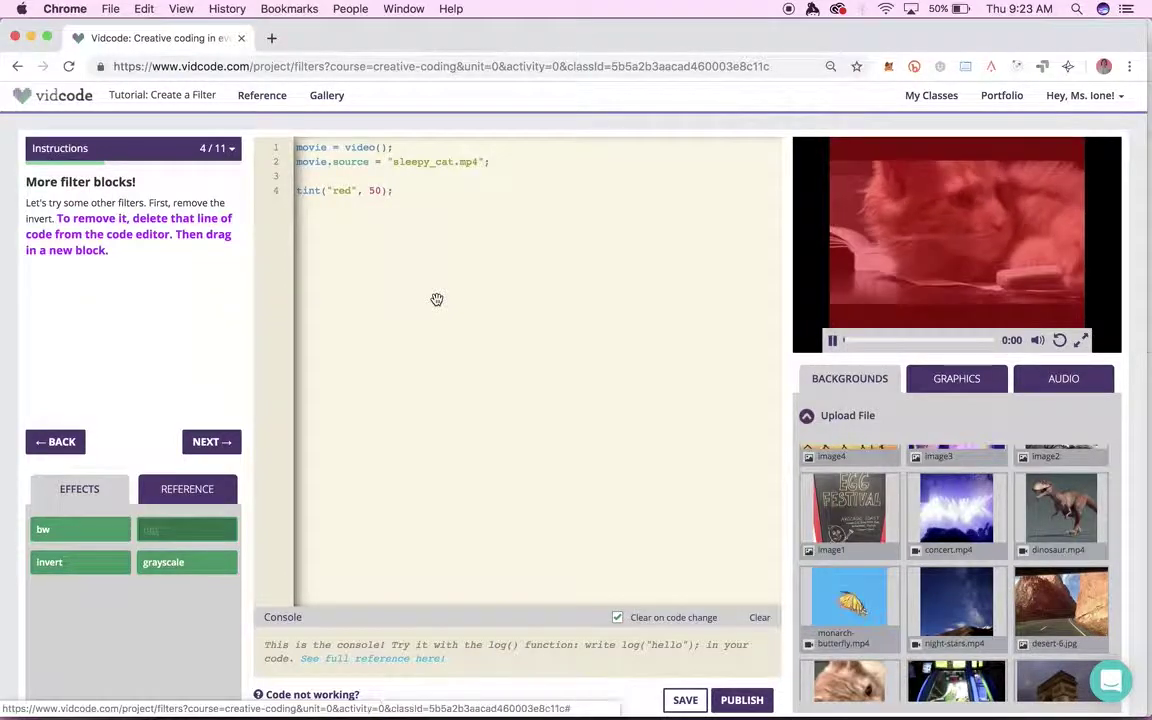
pyautogui.click(344, 191)
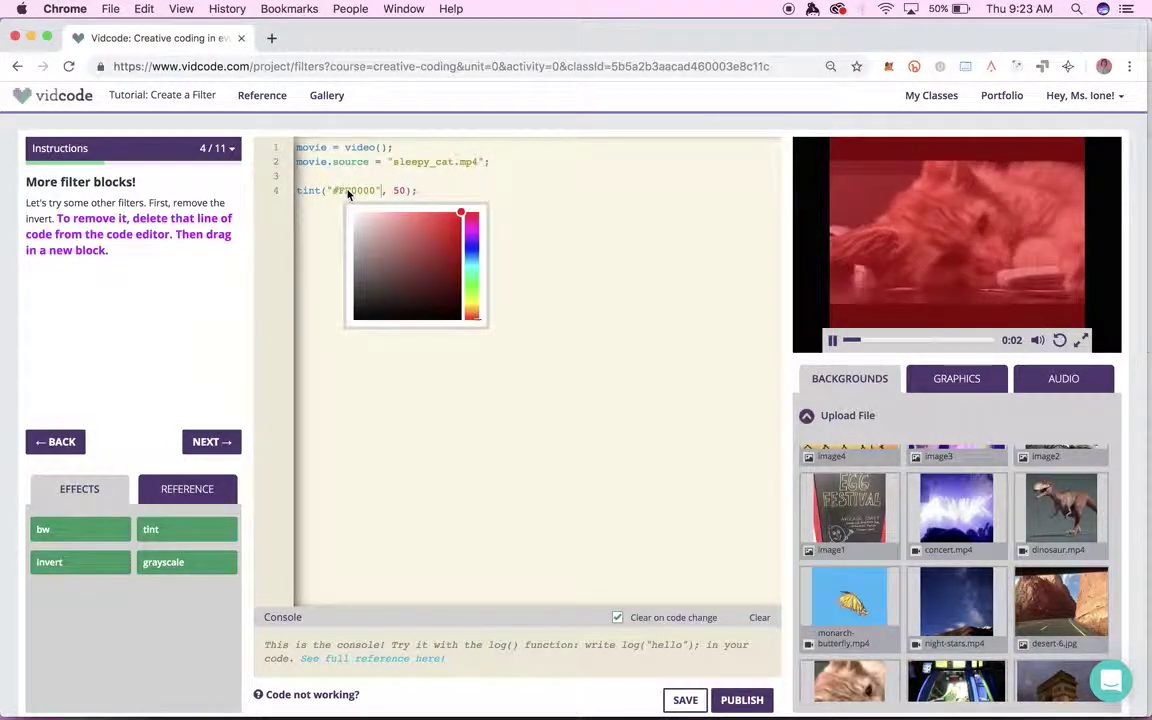
pyautogui.click(469, 268)
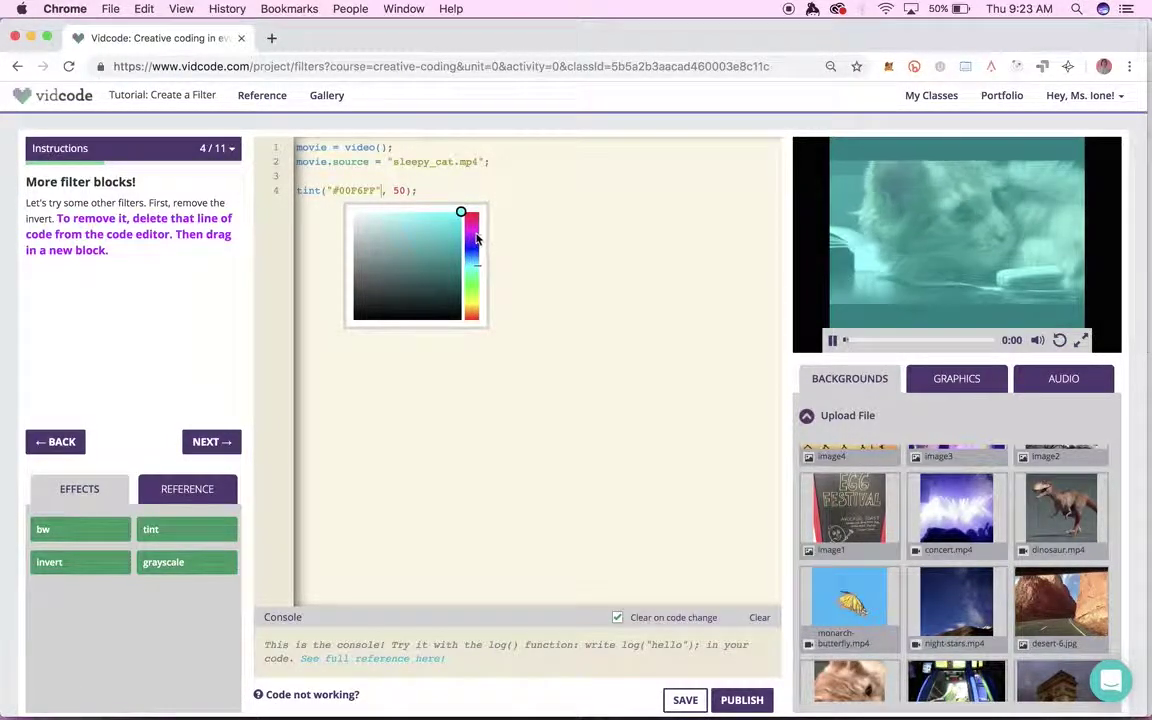
pyautogui.click(477, 238)
pyautogui.click(437, 238)
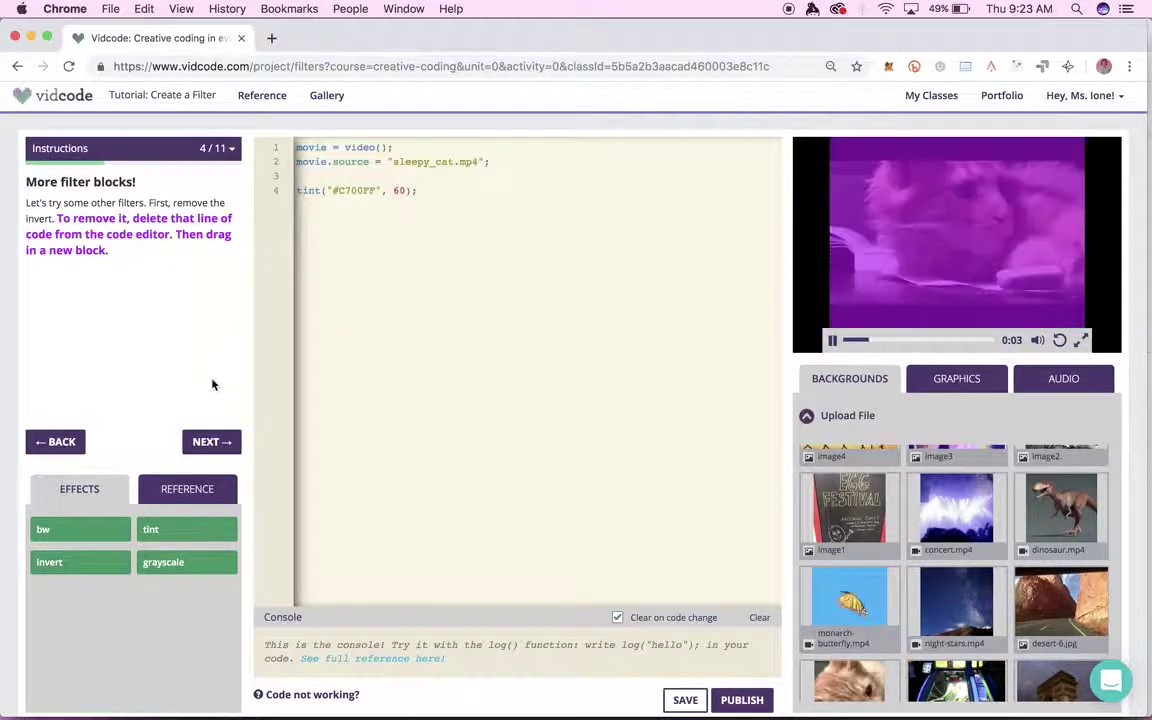
# Step: Advance to the DIY instructions and add a vignette(50) block and a pixelate(10) block above it
pyautogui.click(220, 445)
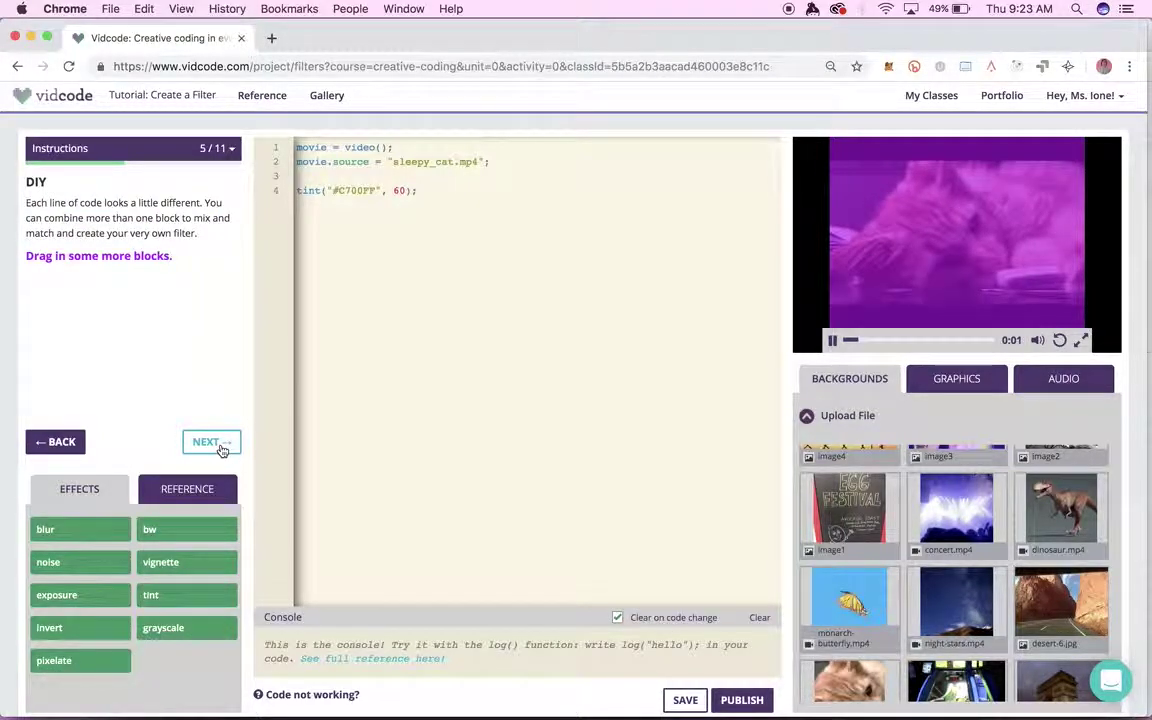
pyautogui.moveTo(160, 562); pyautogui.dragTo(405, 350)
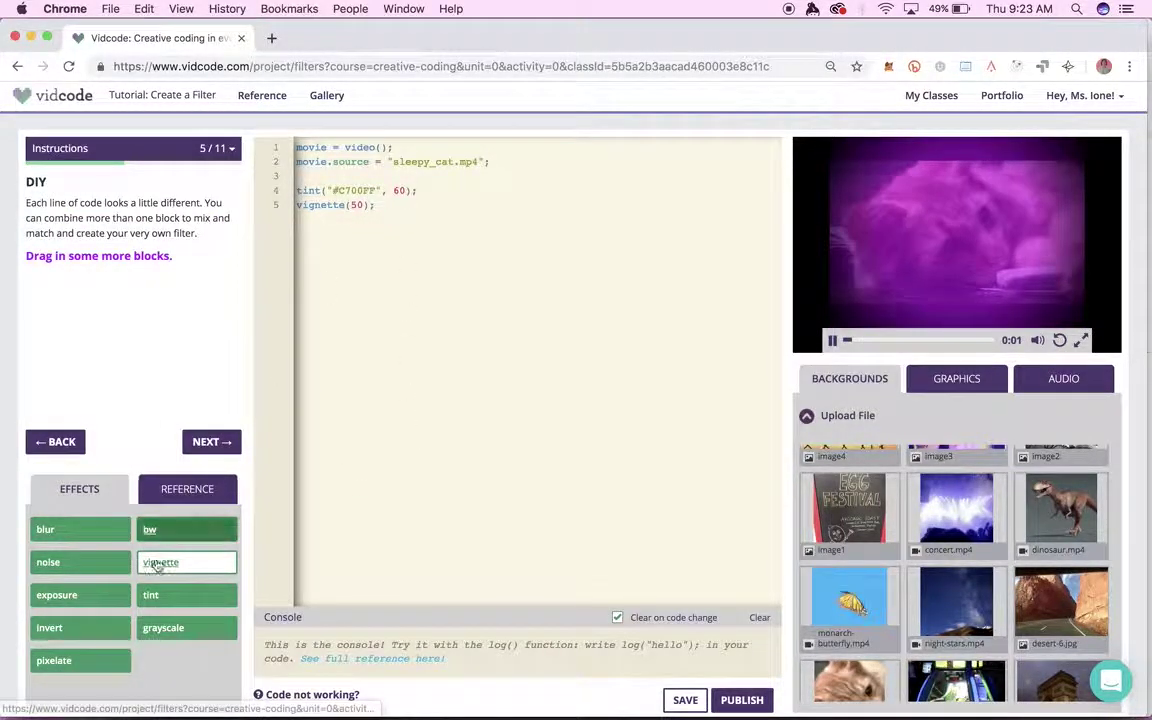
pyautogui.moveTo(55, 660); pyautogui.dragTo(371, 223)
pyautogui.write('1')
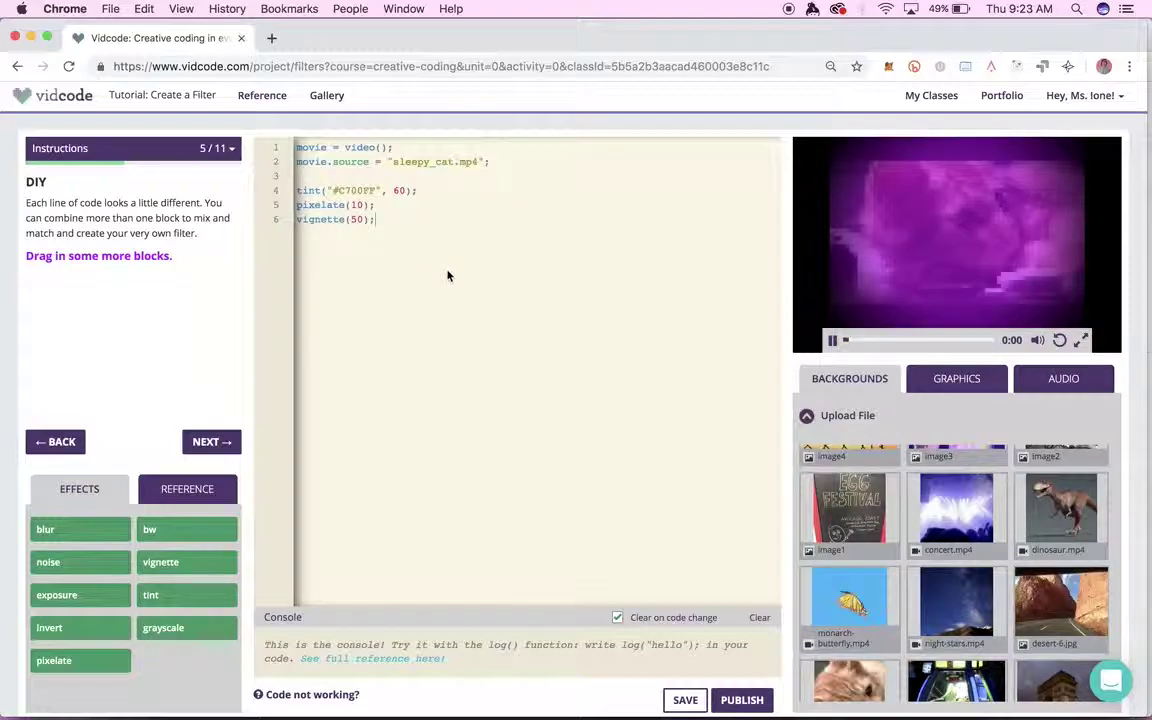
# Step: Add the code line text("cats + code = <3"); below the effects, separated by a blank line
pyautogui.press('Return')
pyautogui.press('Return')
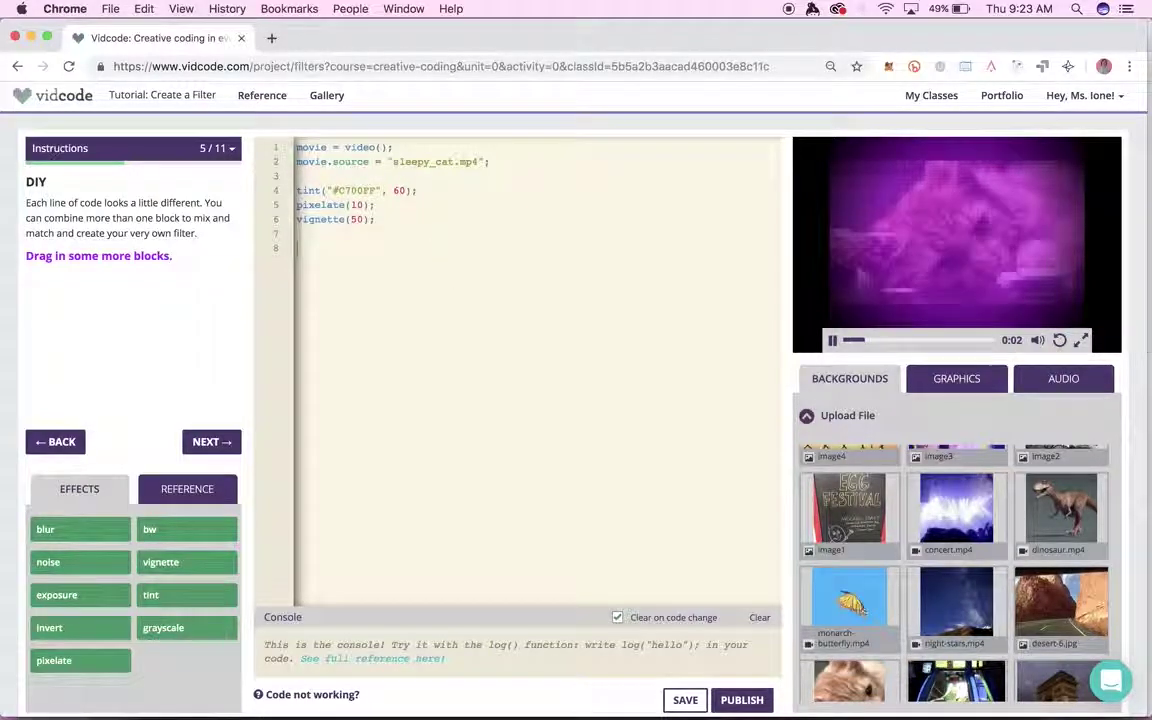
pyautogui.write('text("cats + code = <3");')
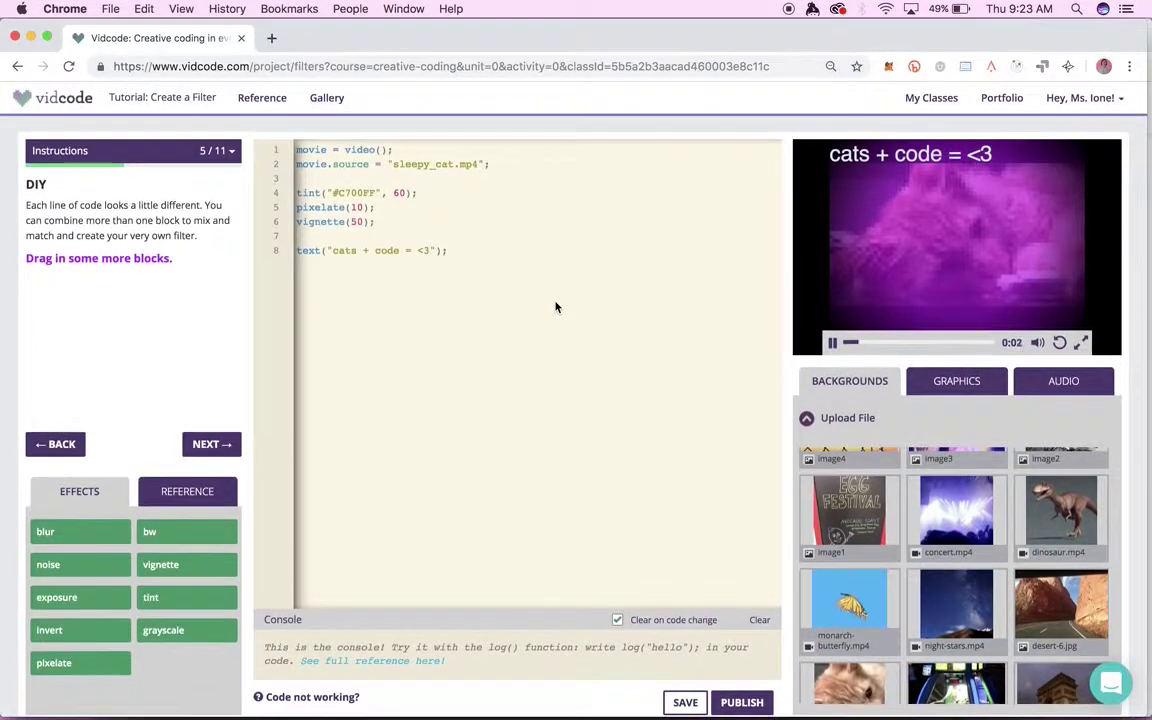
# Step: Publish the project as "My first video!" with the description "Made with JavaScript", and view its project page and sharing options
pyautogui.click(741, 700)
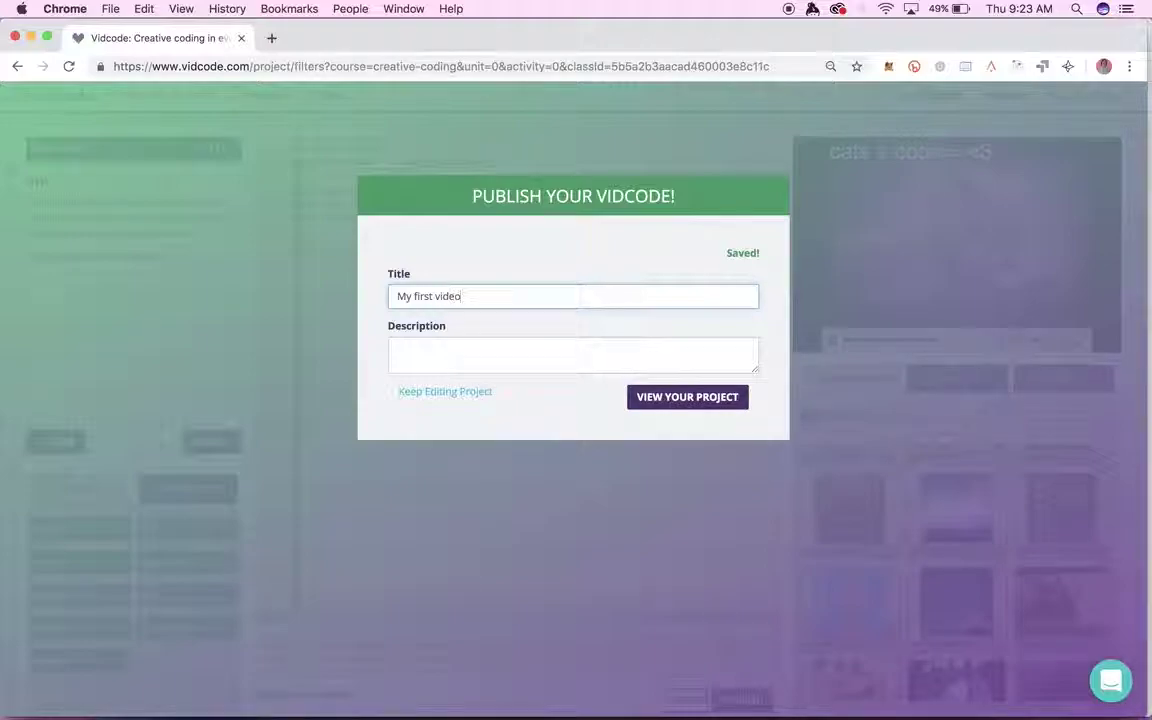
pyautogui.click(596, 345)
pyautogui.write('Made with')
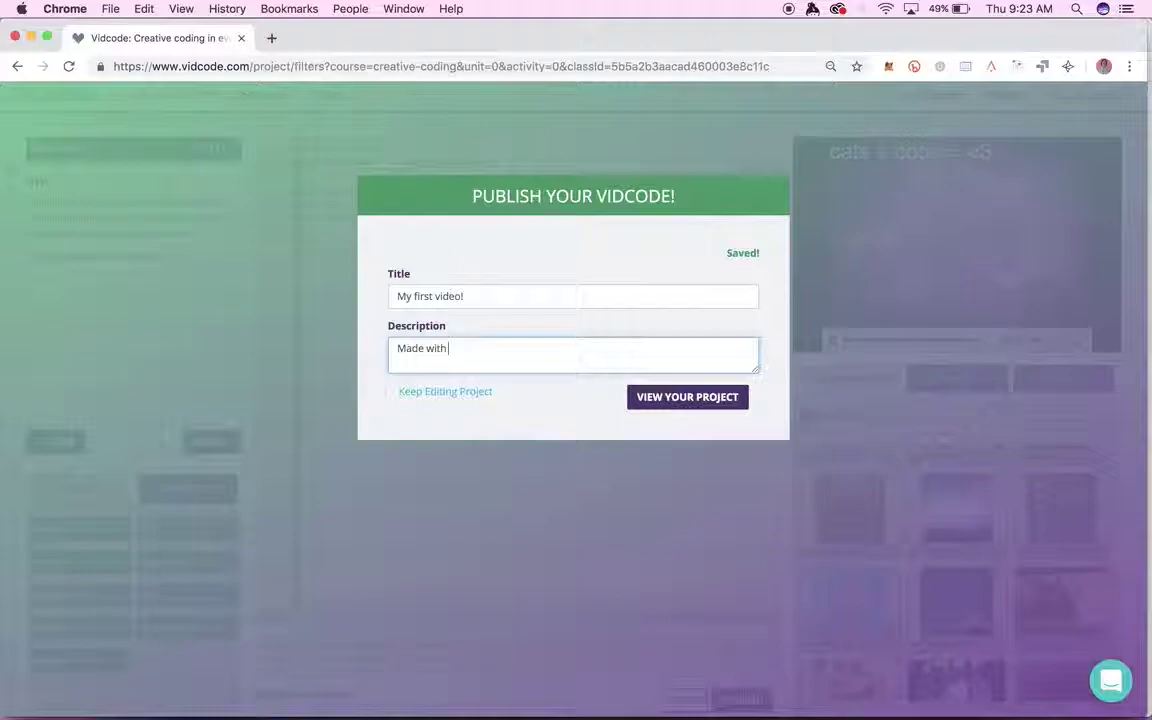
pyautogui.write(' JavaScript')
pyautogui.click(716, 400)
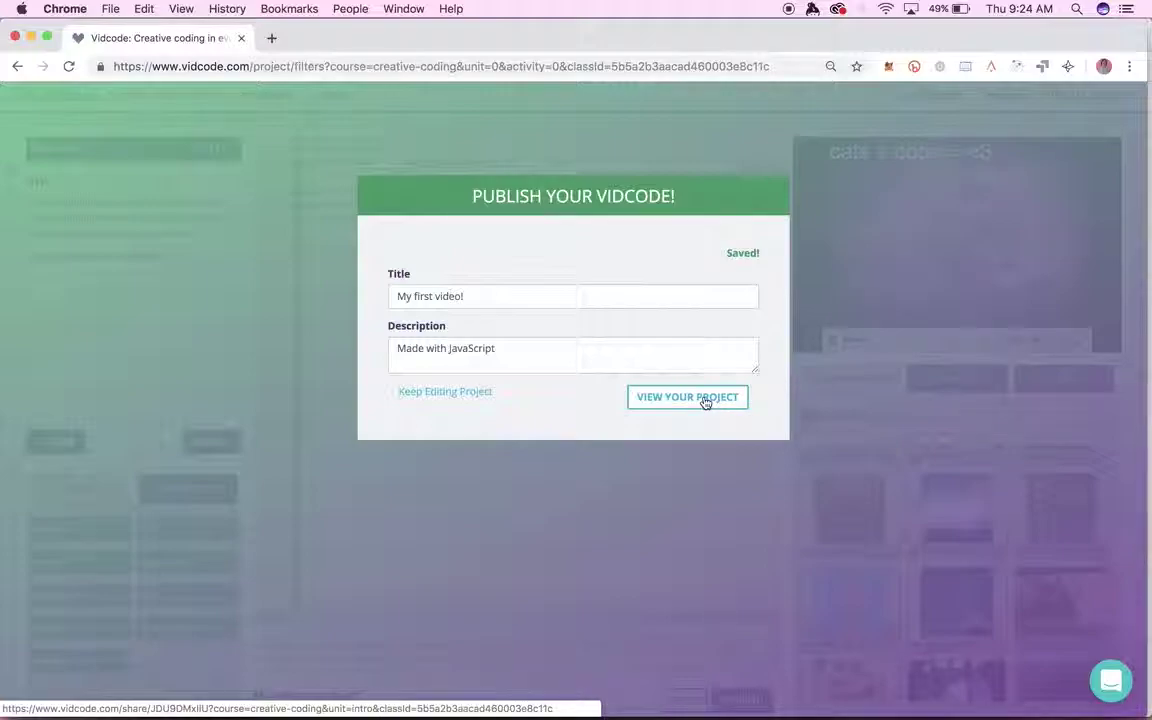
pyautogui.click(697, 406)
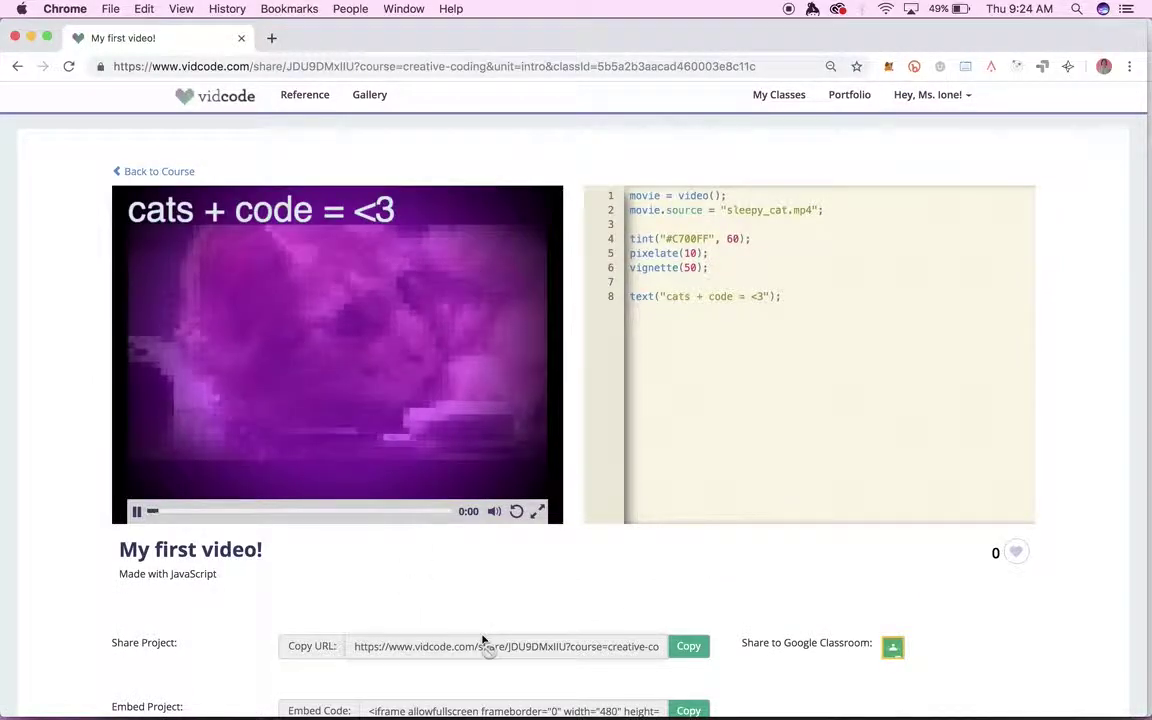
pyautogui.scroll(-2, 483, 643)
pyautogui.scroll(2, 483, 641)
pyautogui.scroll(-1, 483, 641)
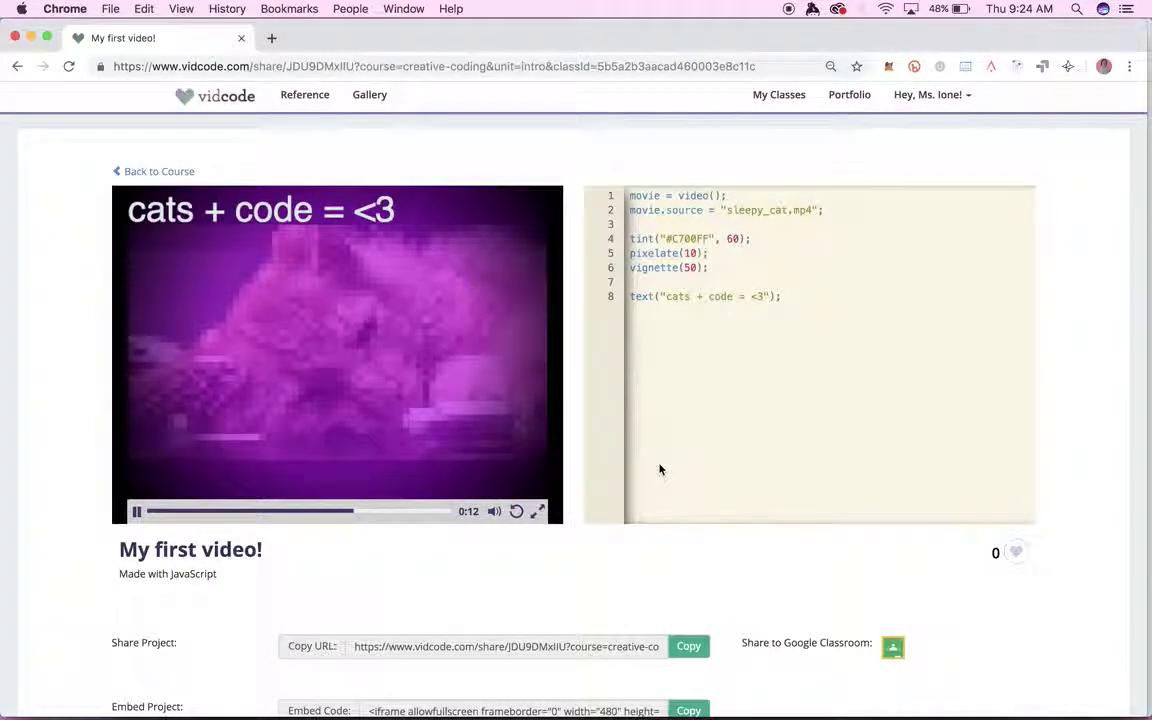
# Step: Open the Gallery and browse the featured and community projects down to Solid, Liquid, Gas
pyautogui.click(369, 97)
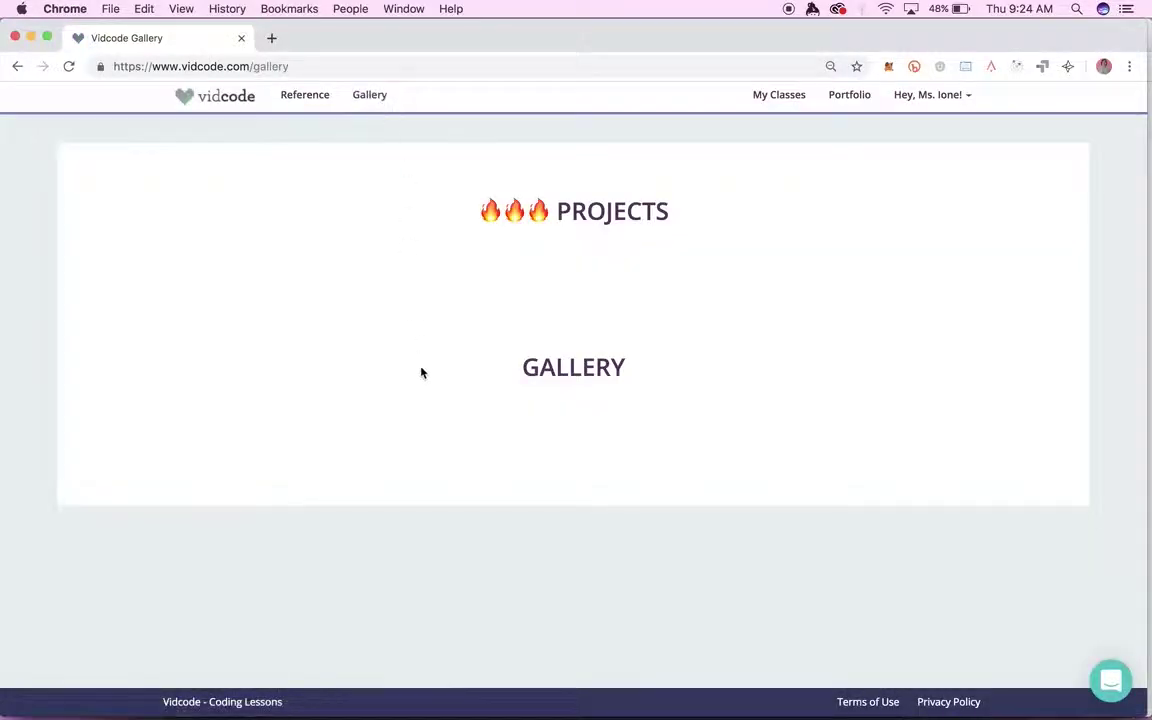
pyautogui.scroll(-15, 560, 600)
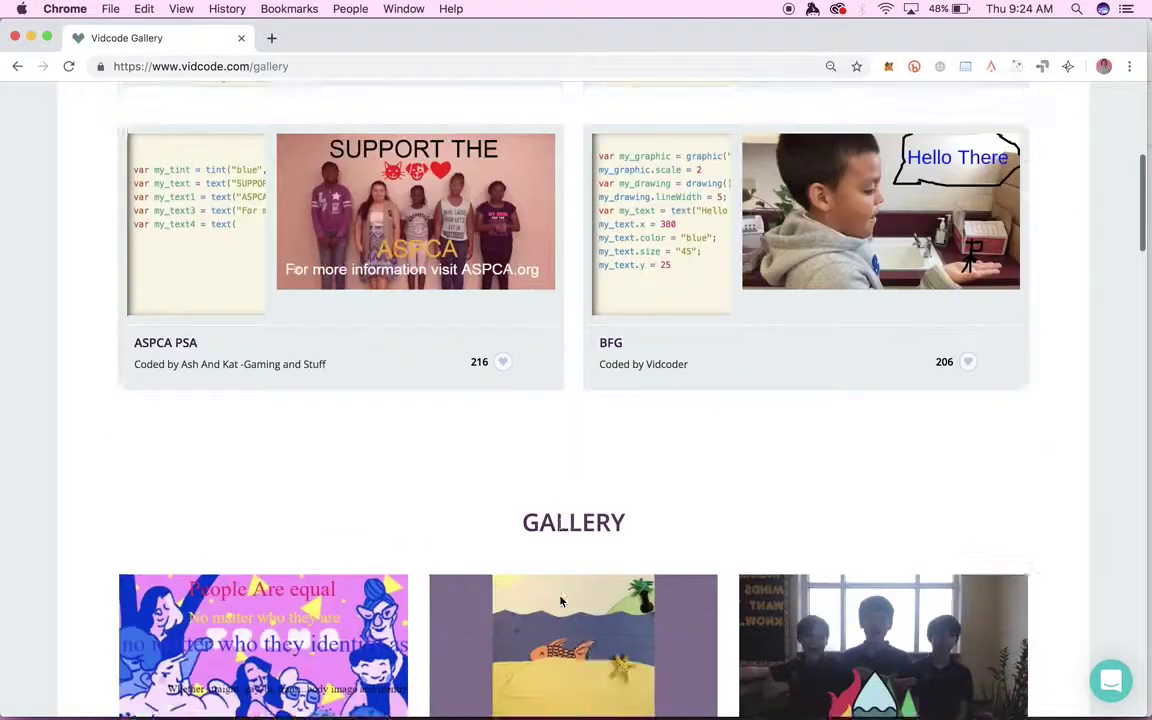
pyautogui.scroll(-7, 561, 601)
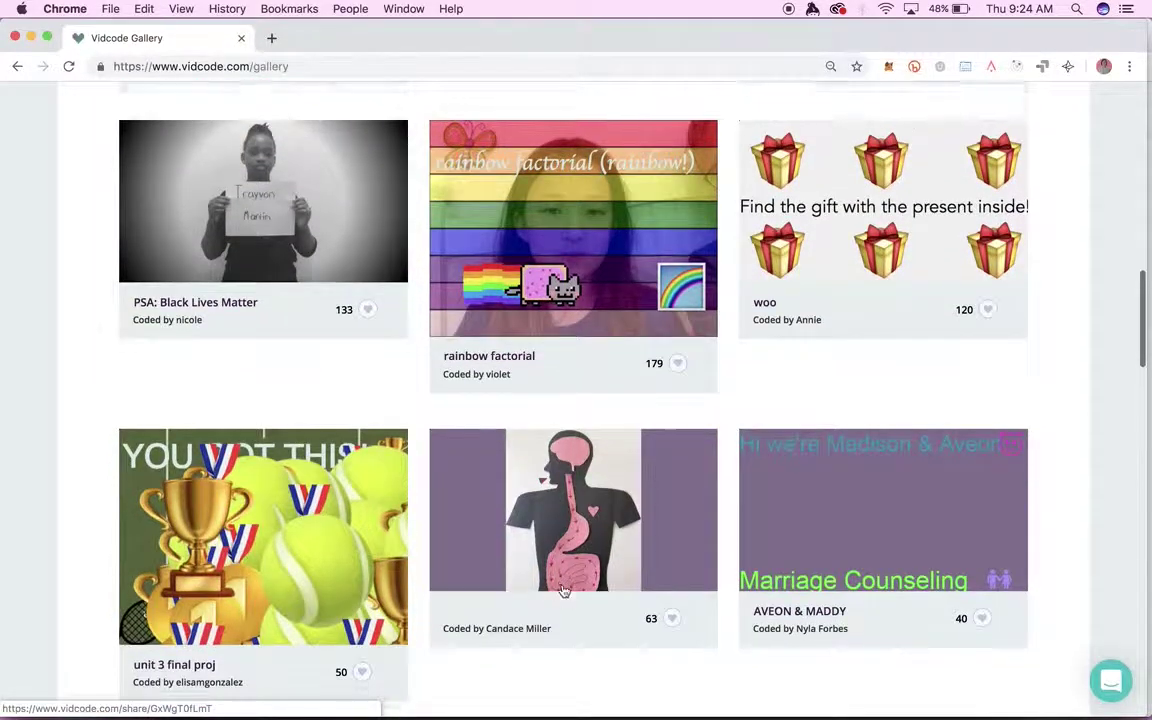
pyautogui.scroll(-13, 730, 640)
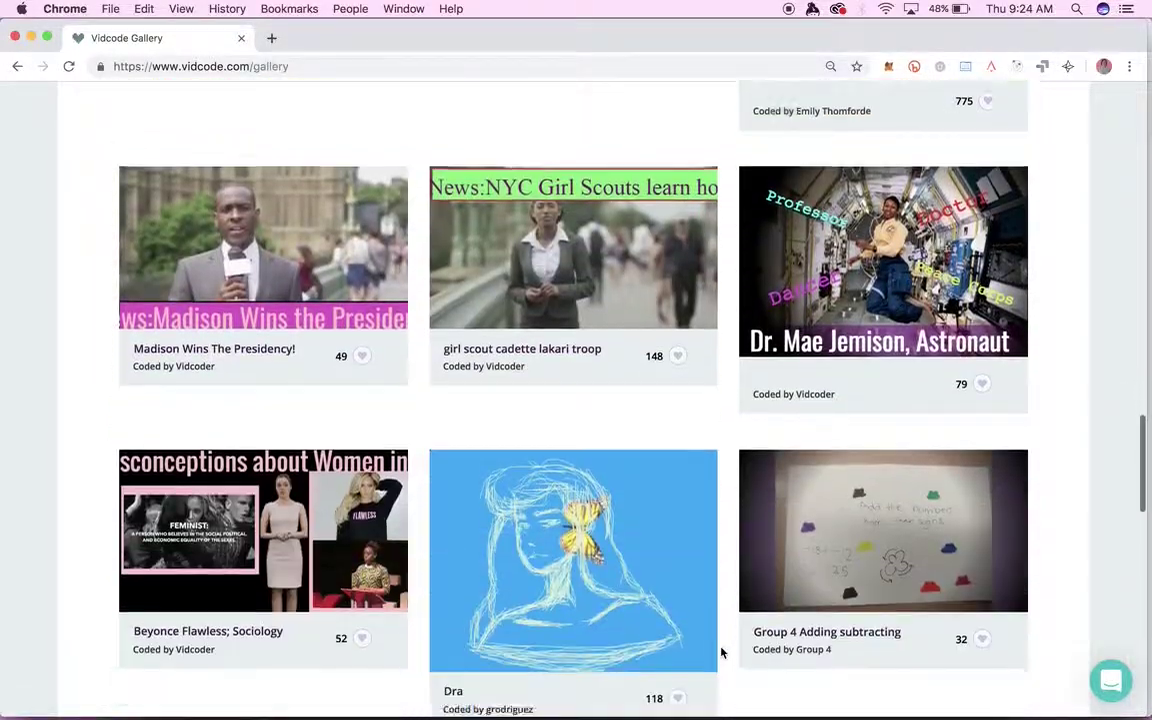
pyautogui.scroll(3, 721, 652)
pyautogui.scroll(1, 721, 652)
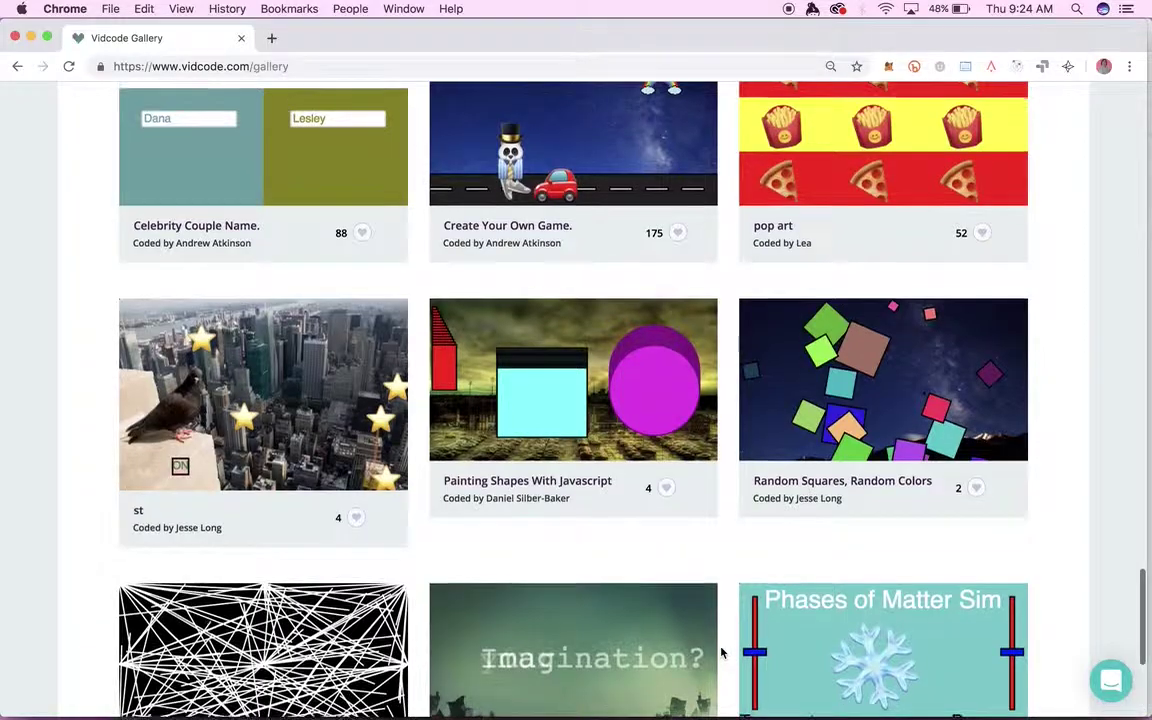
pyautogui.scroll(-2, 680, 615)
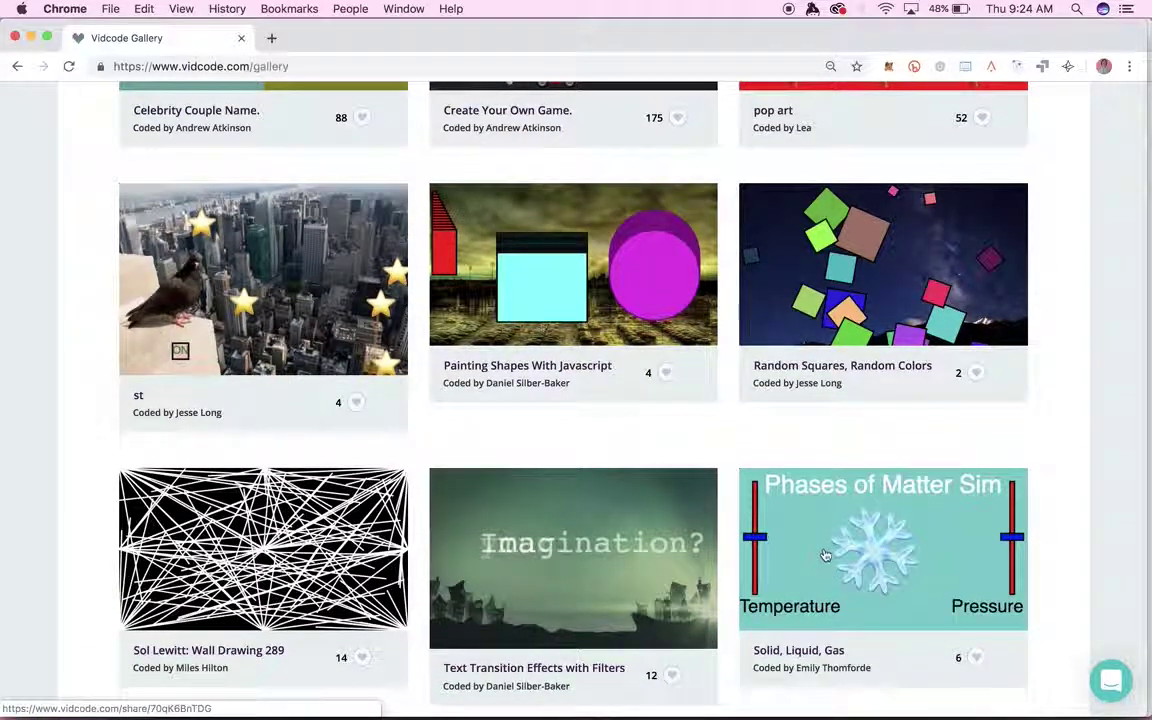
pyautogui.scroll(-1, 850, 490)
# Step: Open the Solid, Liquid, Gas project, try its Pressure and Temperature sliders, and close it to return to the Gallery
pyautogui.click(862, 467)
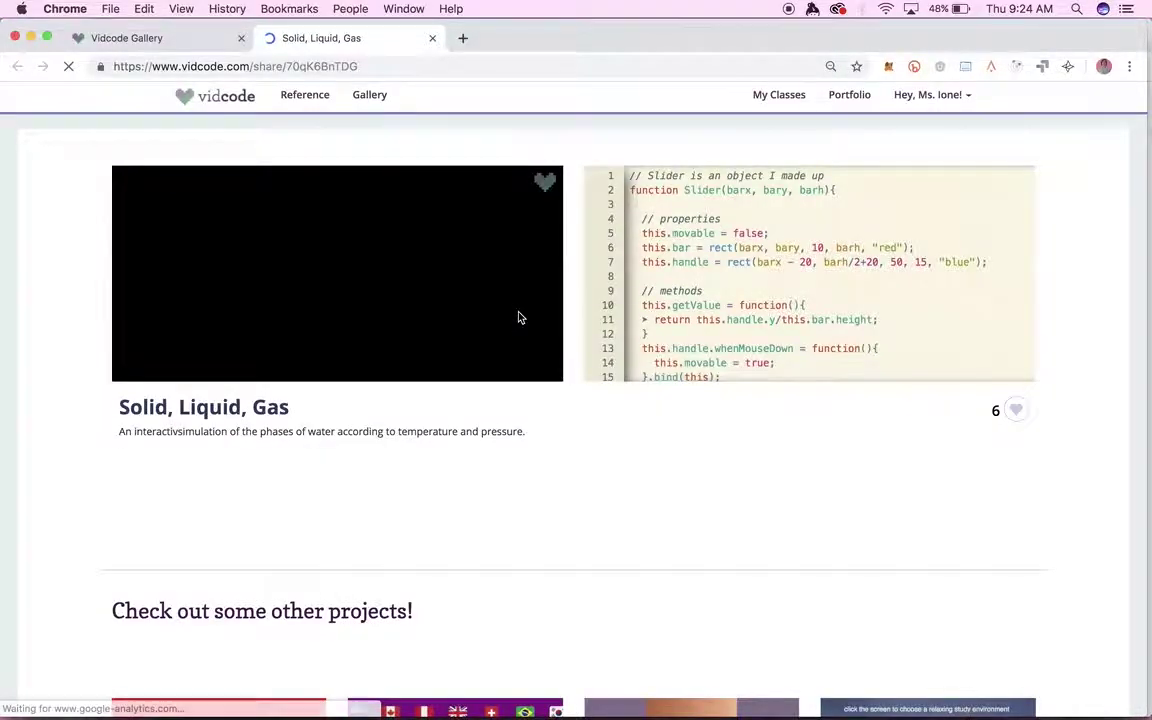
pyautogui.moveTo(519, 270); pyautogui.dragTo(525, 235)
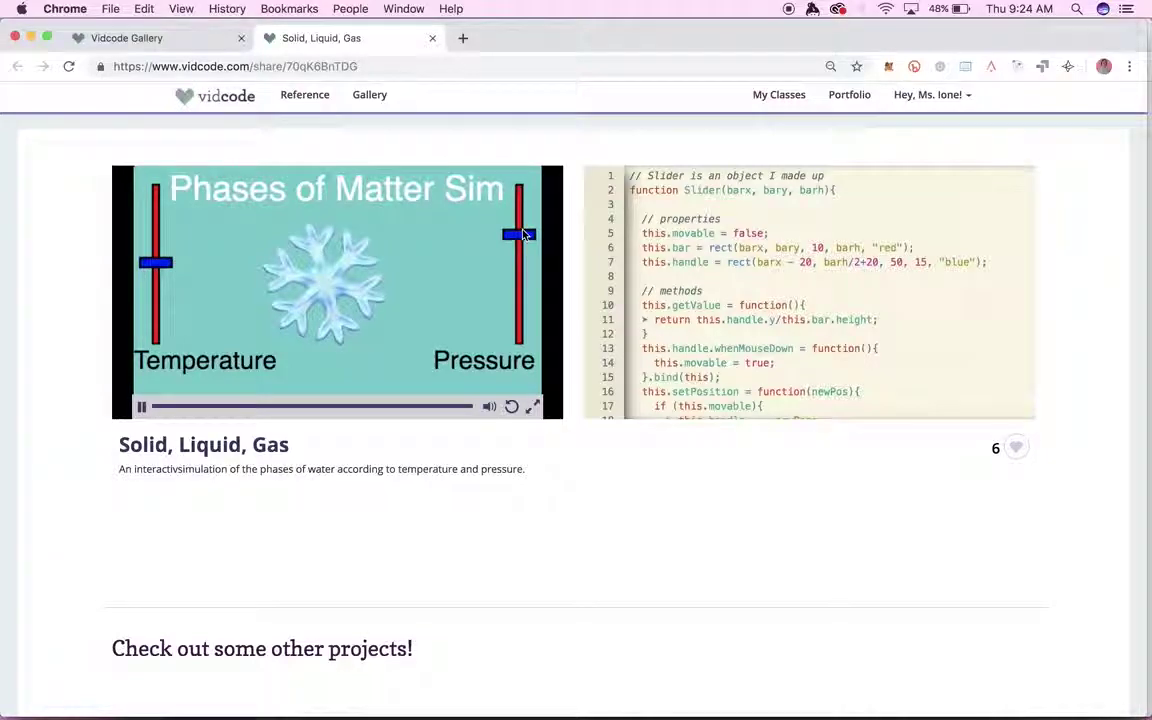
pyautogui.moveTo(157, 266); pyautogui.dragTo(432, 51)
pyautogui.click(433, 40)
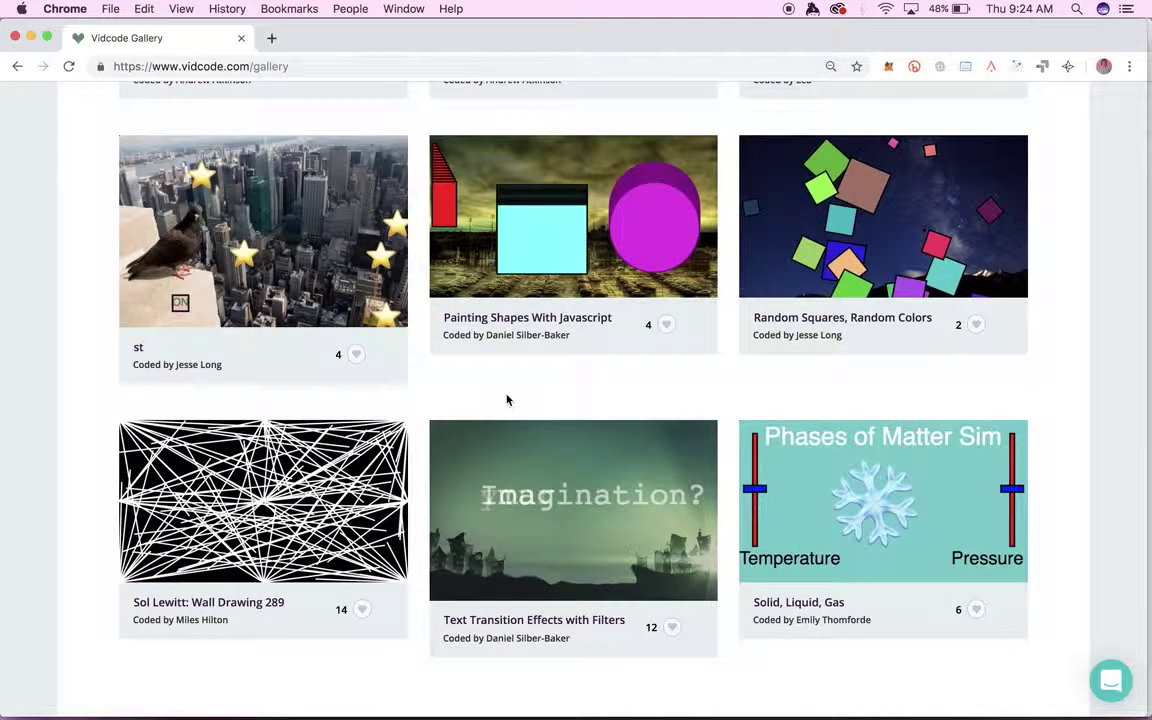
# Step: Look back up through the Gallery at projects such as Create Your Own Game and pop art
pyautogui.scroll(1, 506, 400)
pyautogui.scroll(2, 704, 472)
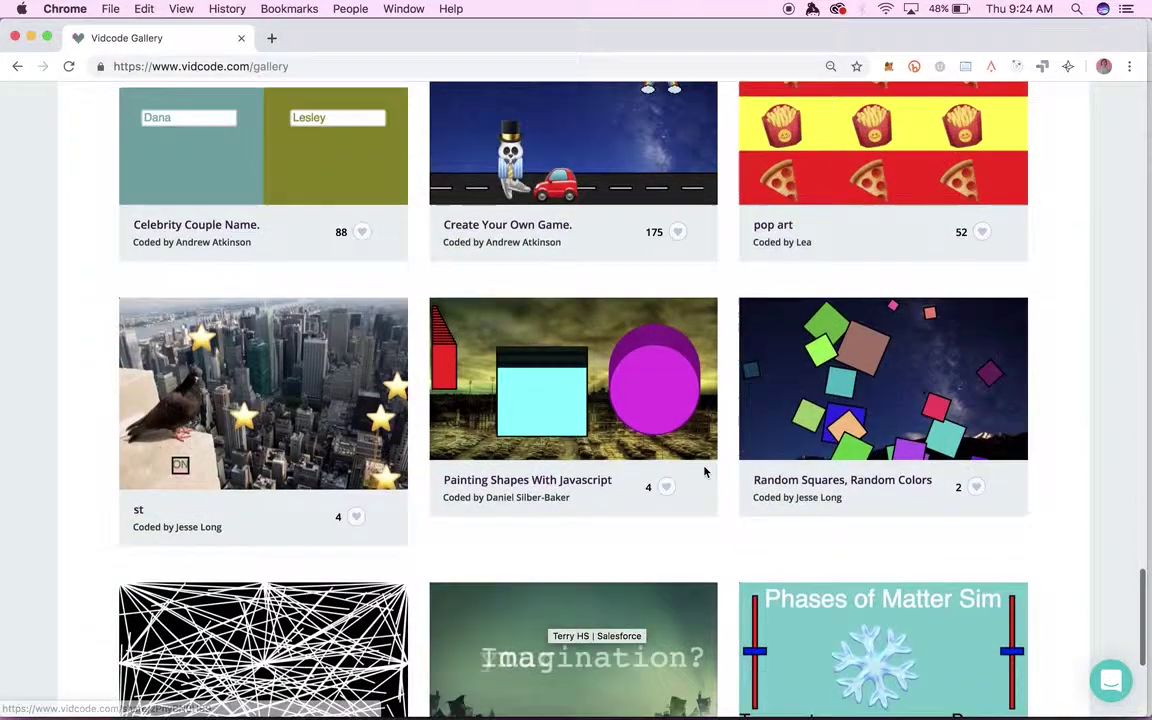
pyautogui.scroll(3, 704, 472)
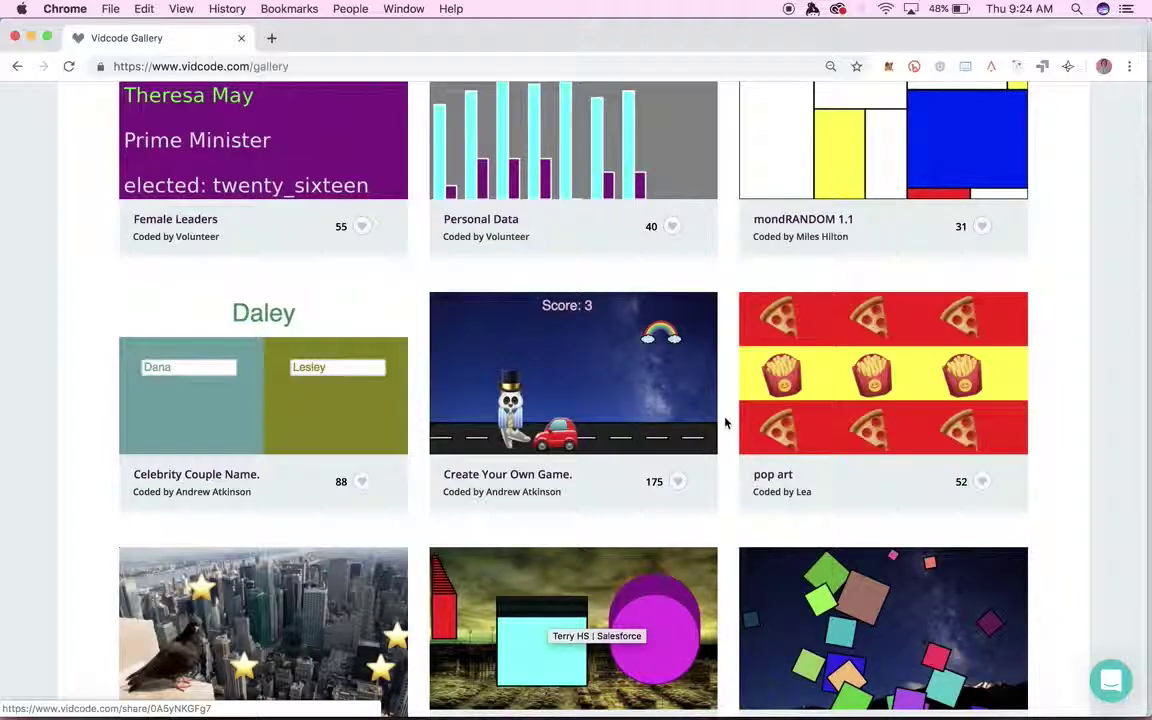
pyautogui.scroll(1, 726, 423)
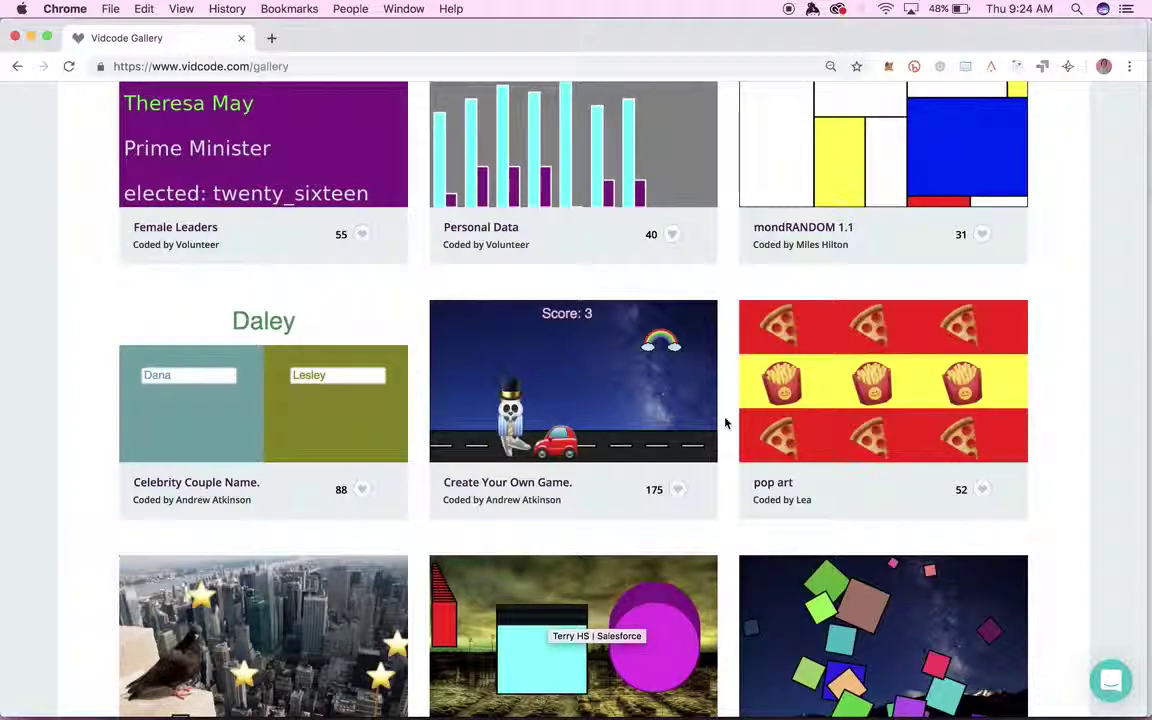